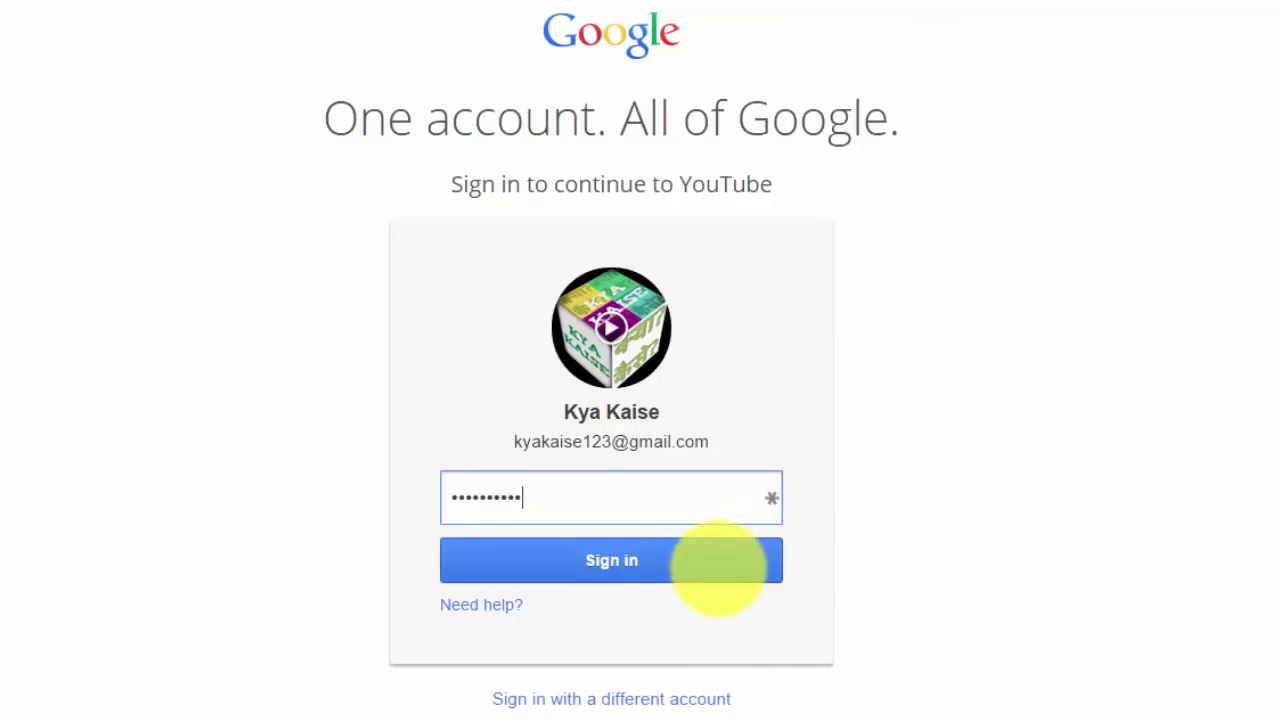
Submit the sign-in form for the YouTube account and open the video upload page
click(717, 567)
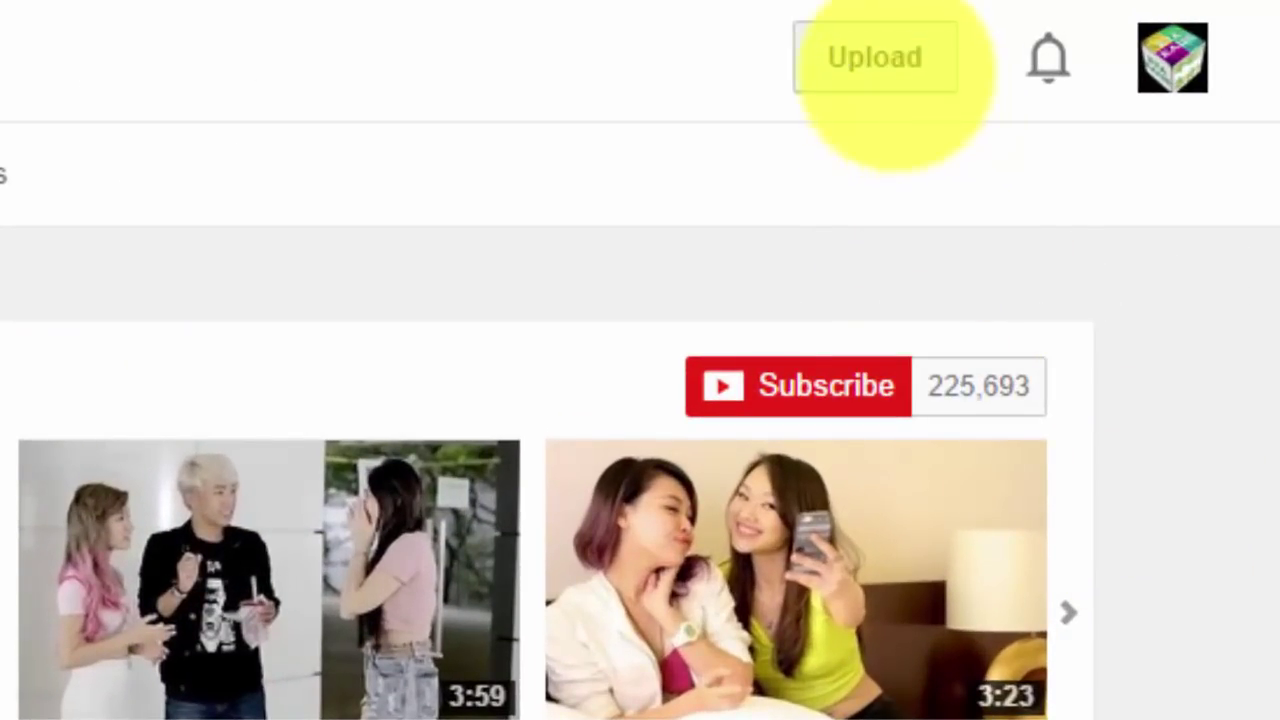
click(890, 58)
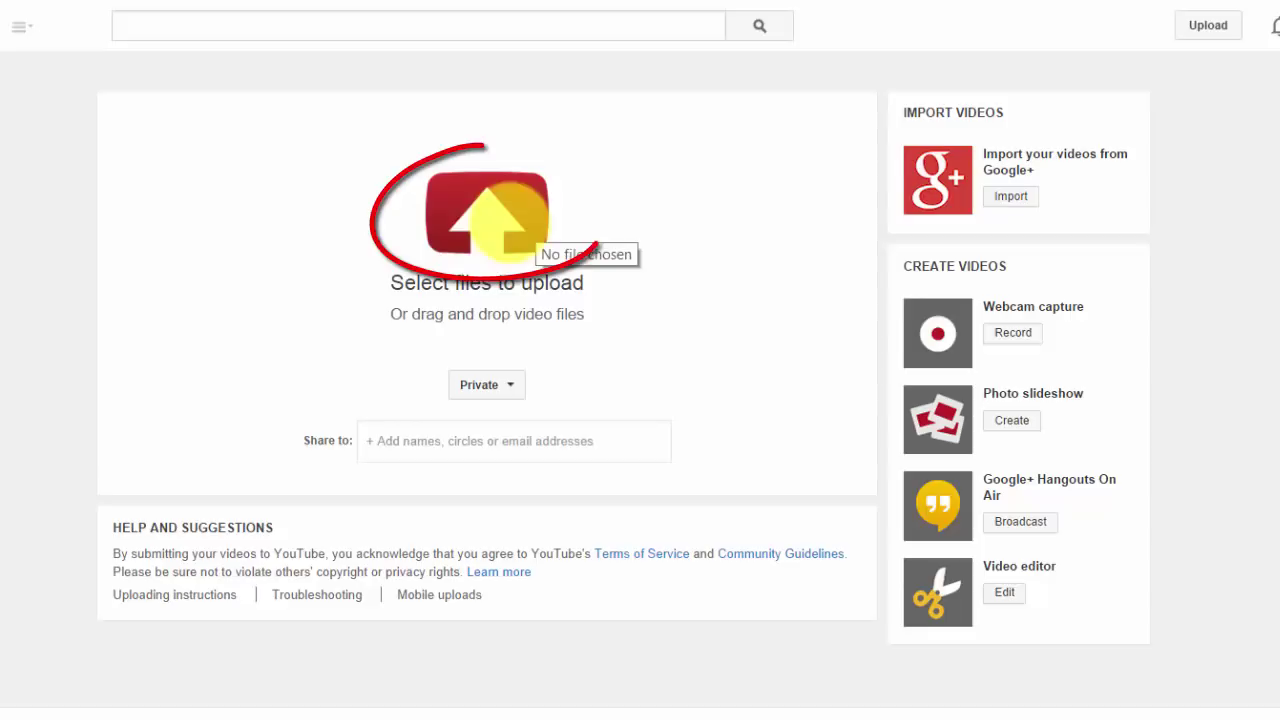
Upload the video "How to delete a Google plus circle Hindi video by Kya Kaise" from the folder of the same name
click(509, 216)
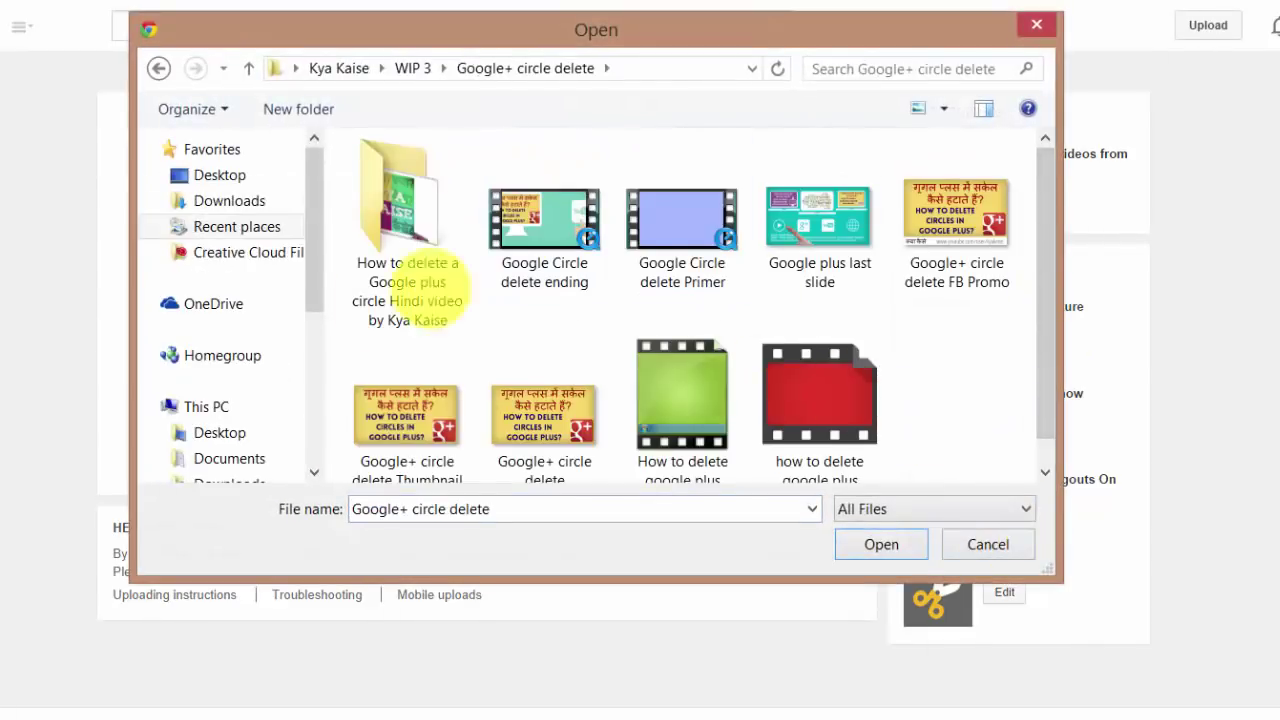
double_click(403, 299)
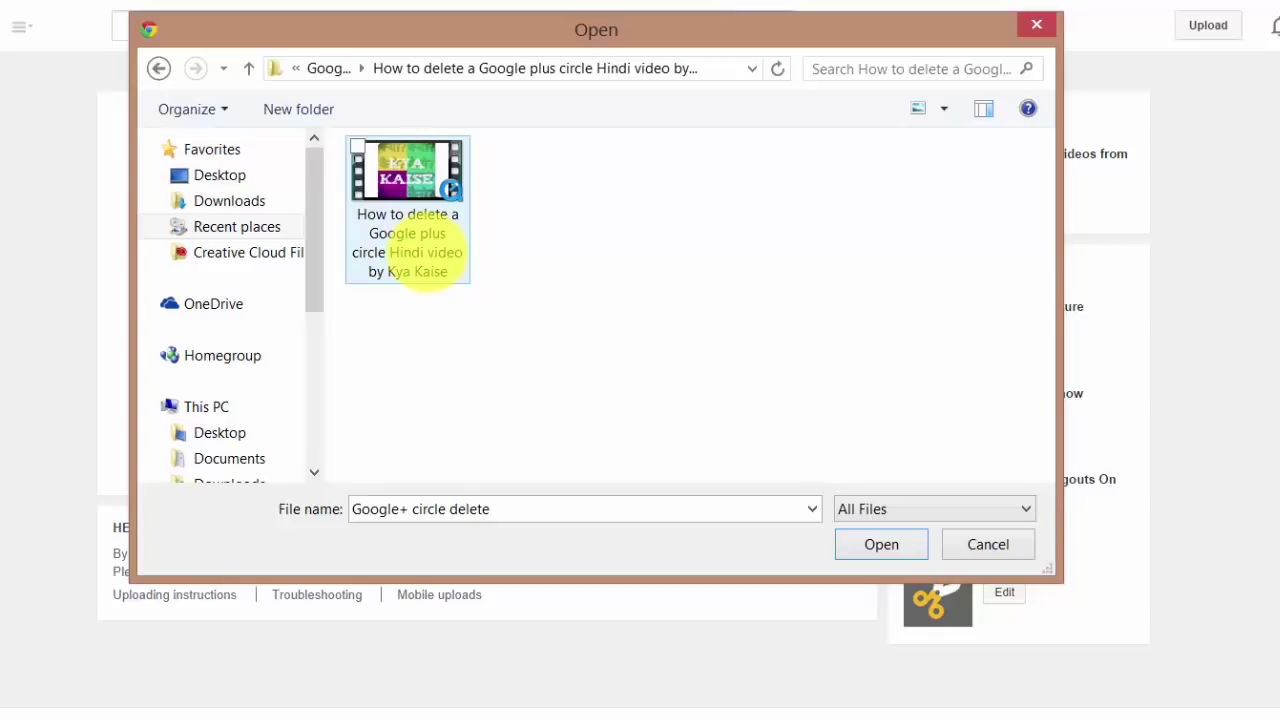
double_click(422, 251)
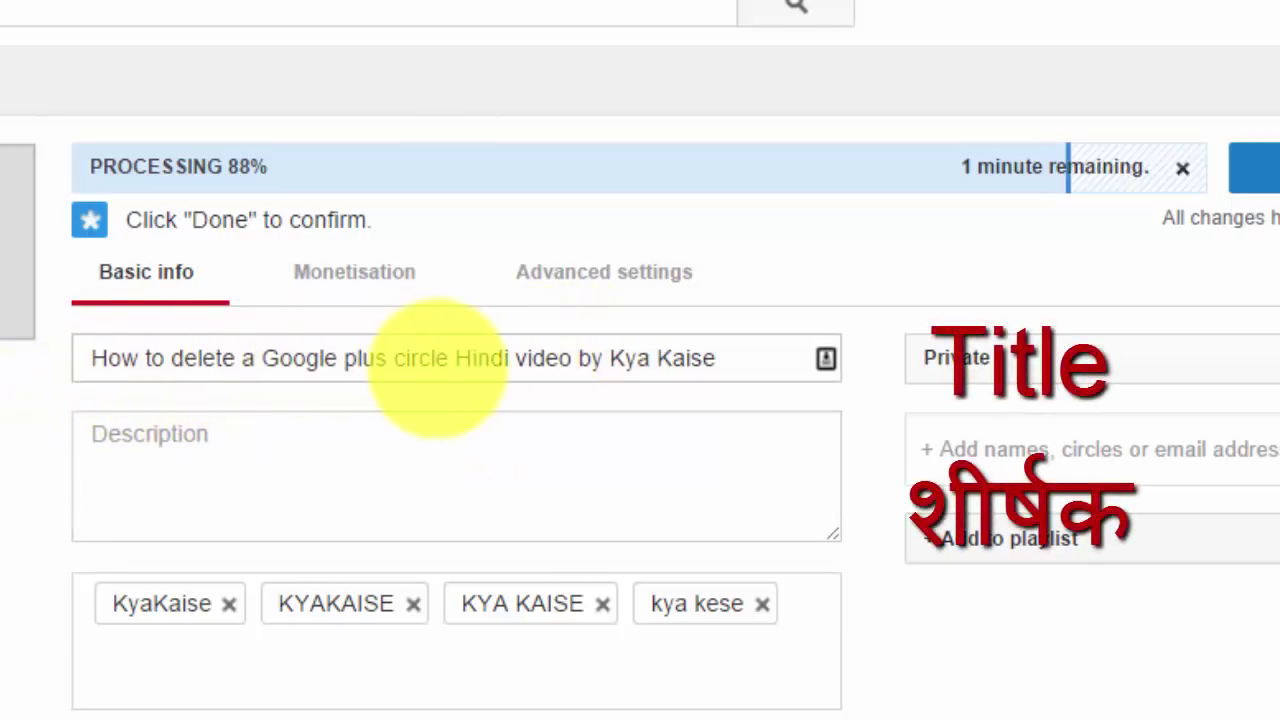
Add a question mark after "circle" in the video title and copy the whole title
click(447, 359)
text(?)
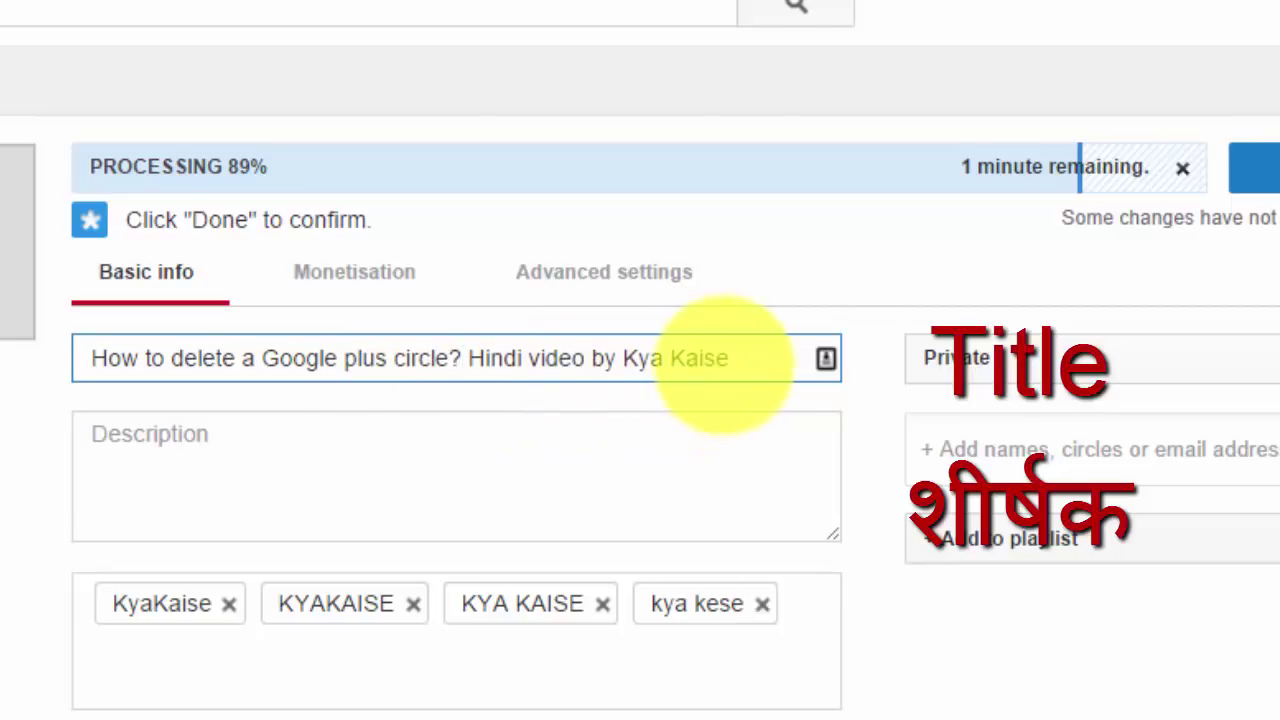
click(352, 460)
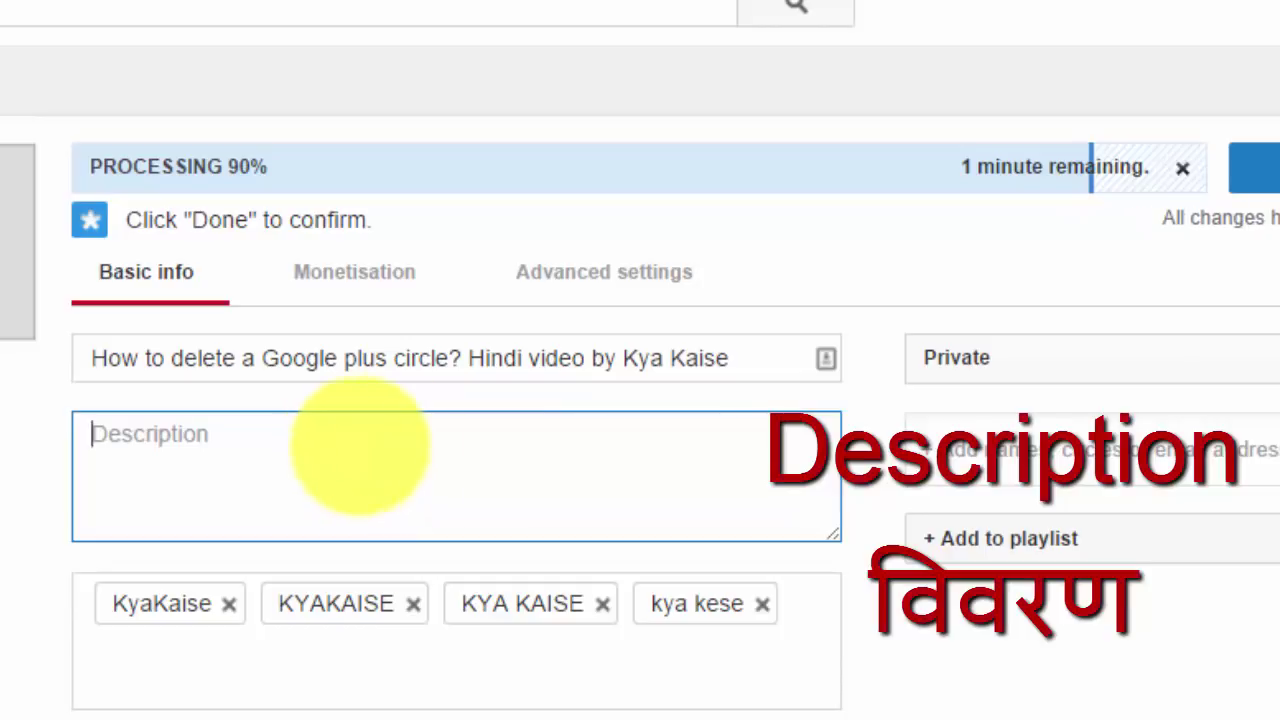
drag(748, 356, 392, 358)
drag(248, 318, 55, 340)
key(ctrl+c)
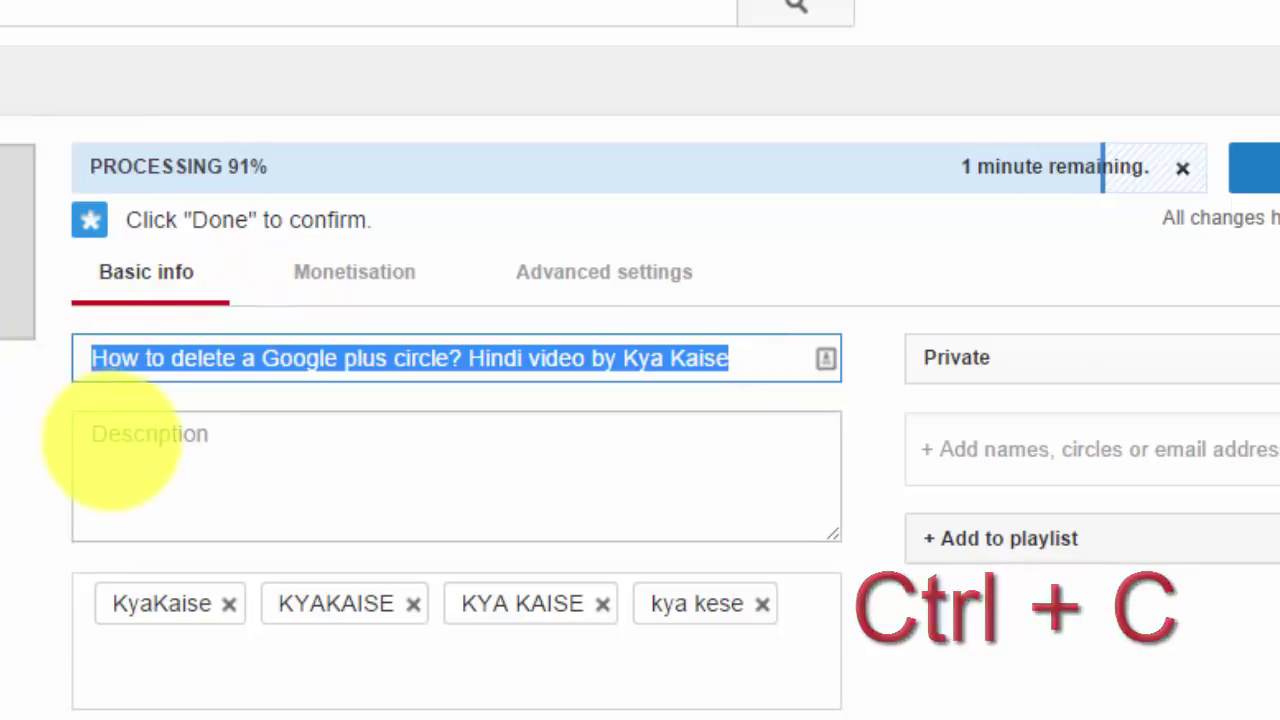
click(109, 437)
text(htt)
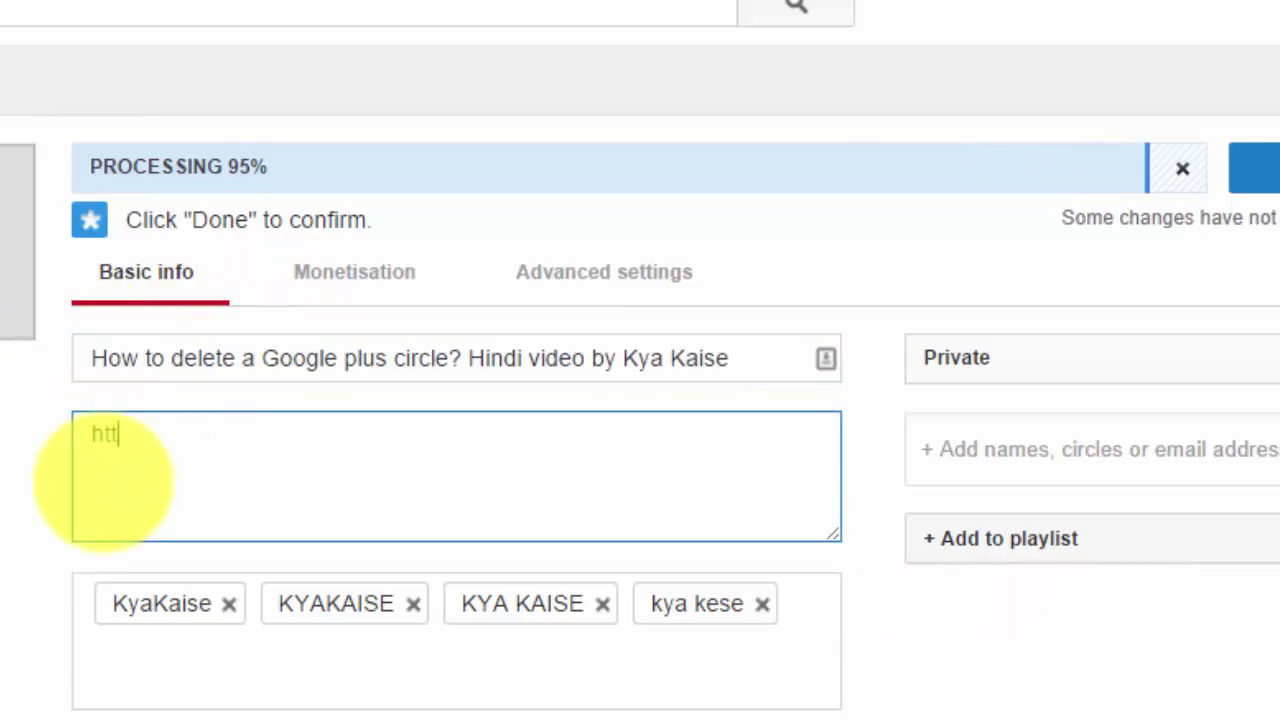
text(p://www.kyakaise.com)
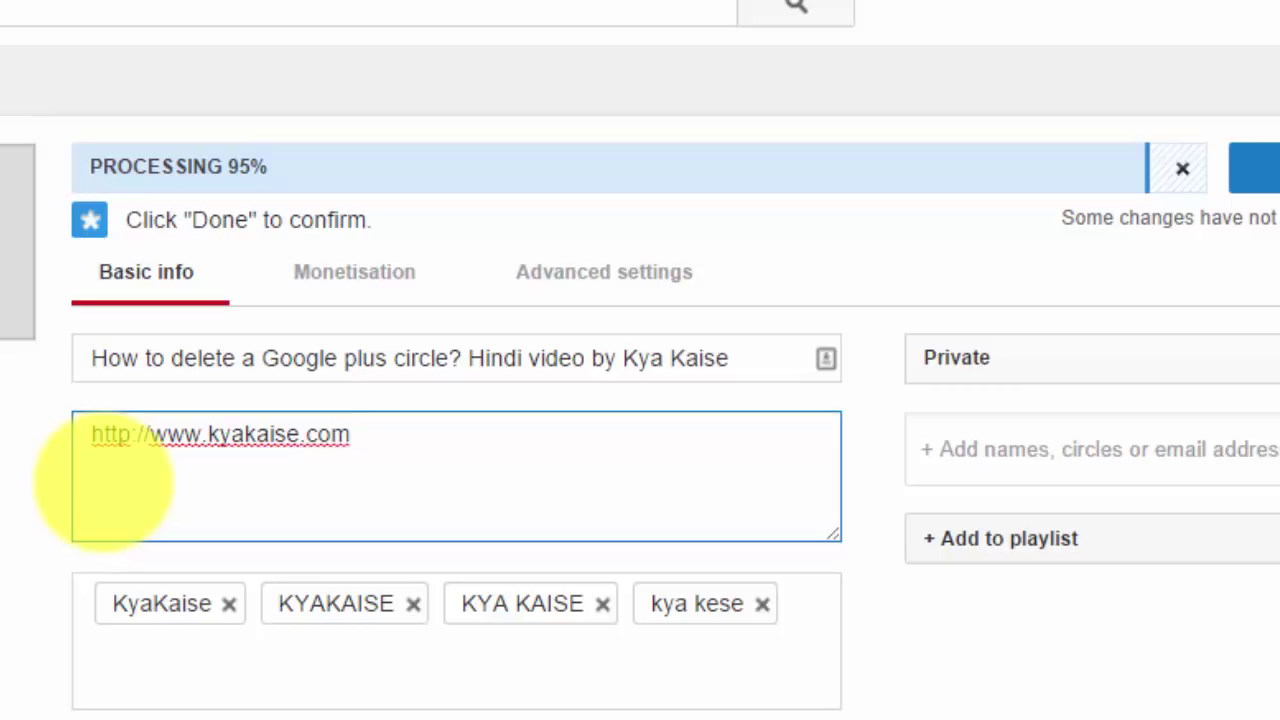
key(ctrl+v)
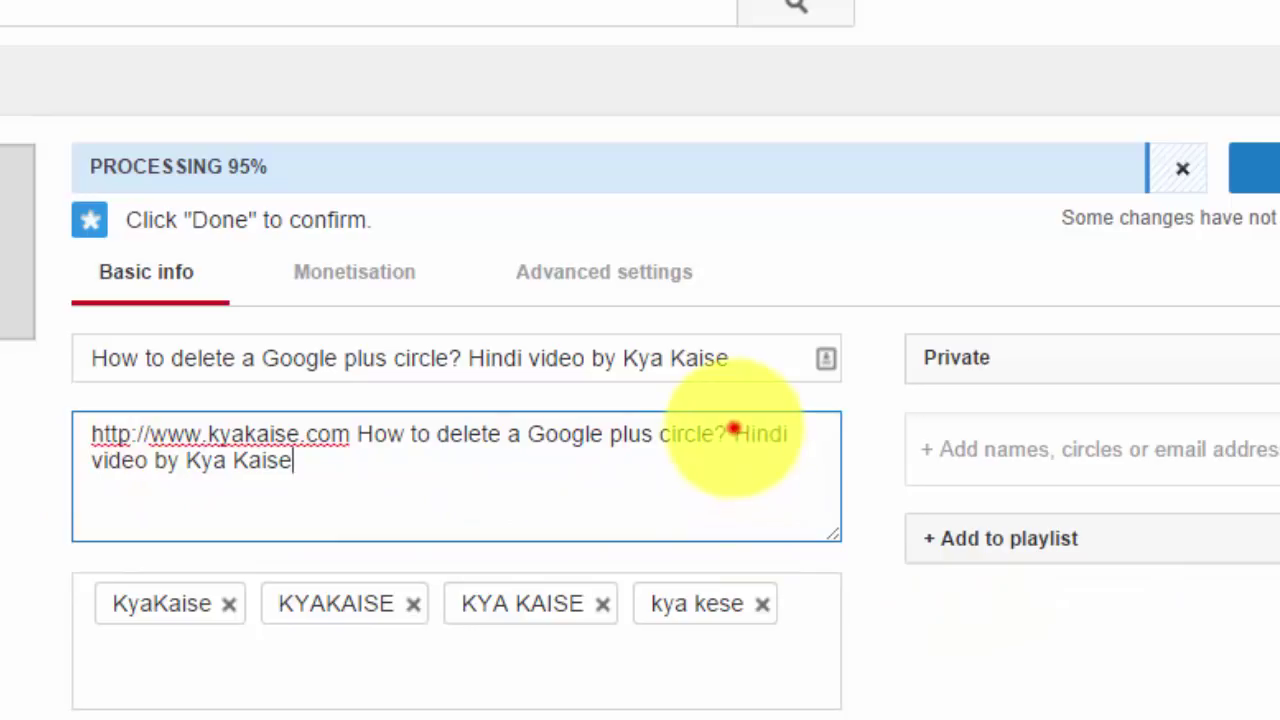
shift+click(733, 433)
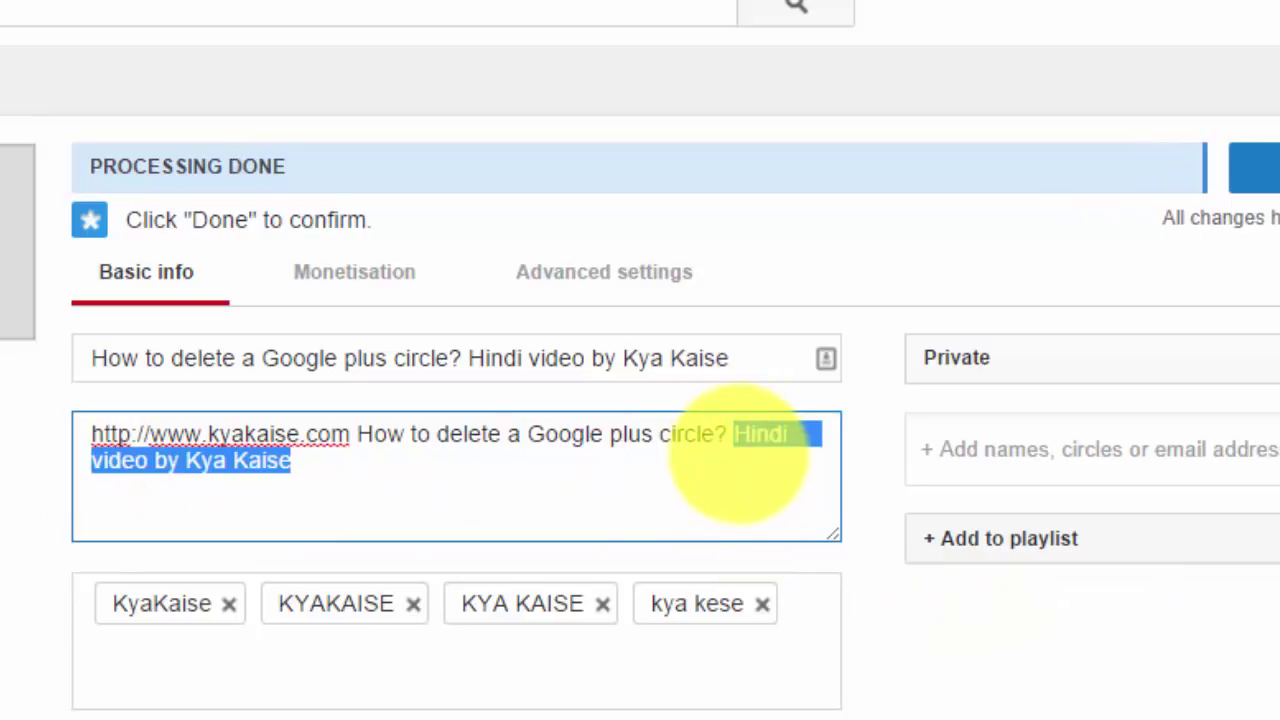
key(BackSpace)
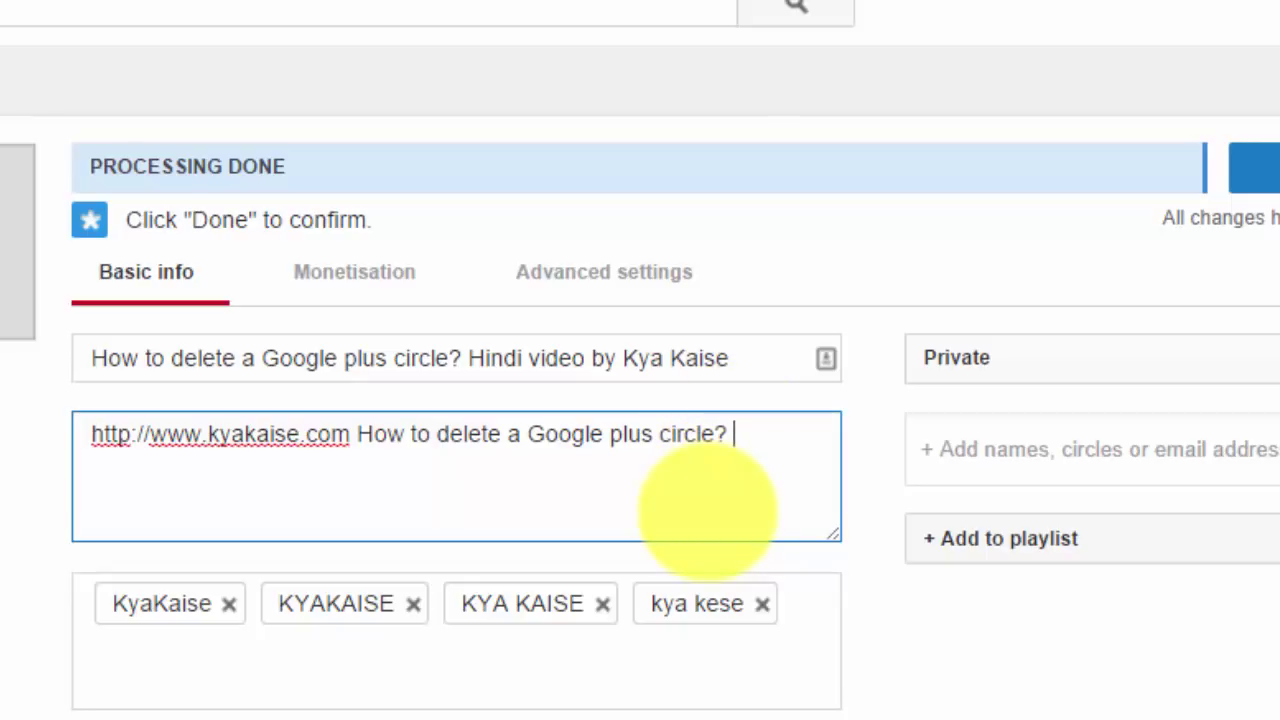
Append the question "Google plus circle kaise delete karte hain?" to the description
text(Google plus)
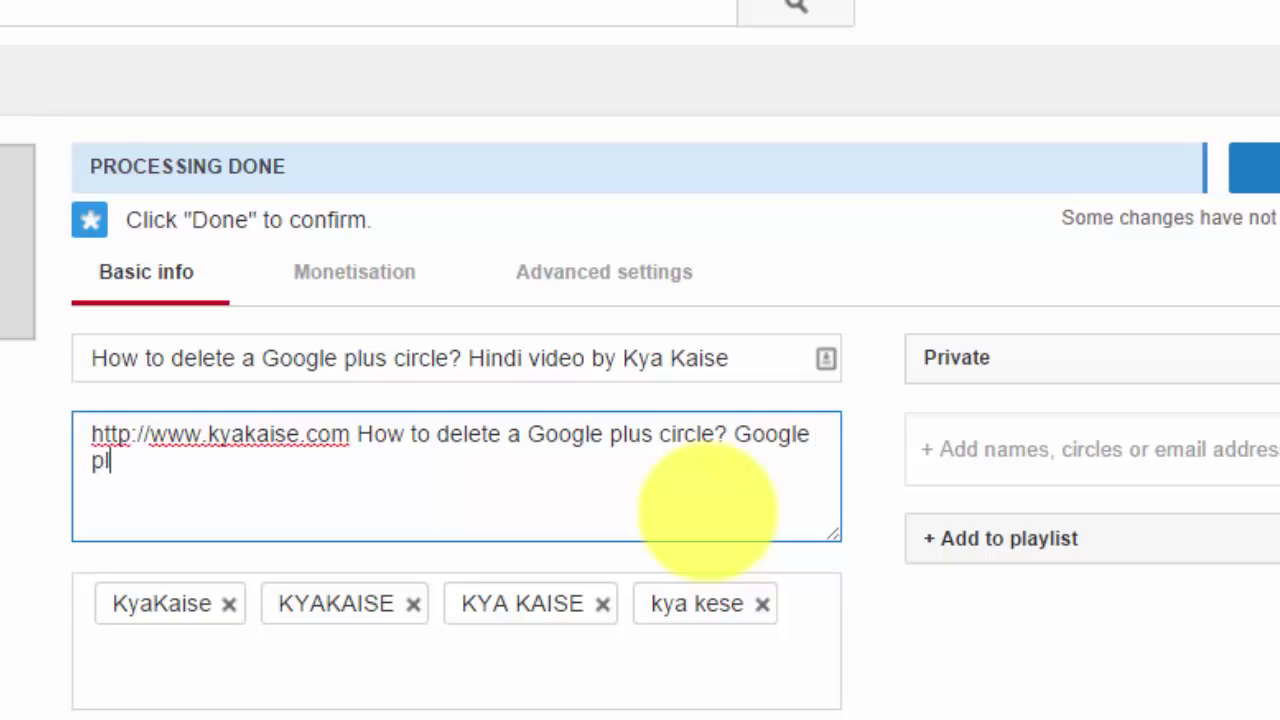
text( circle )
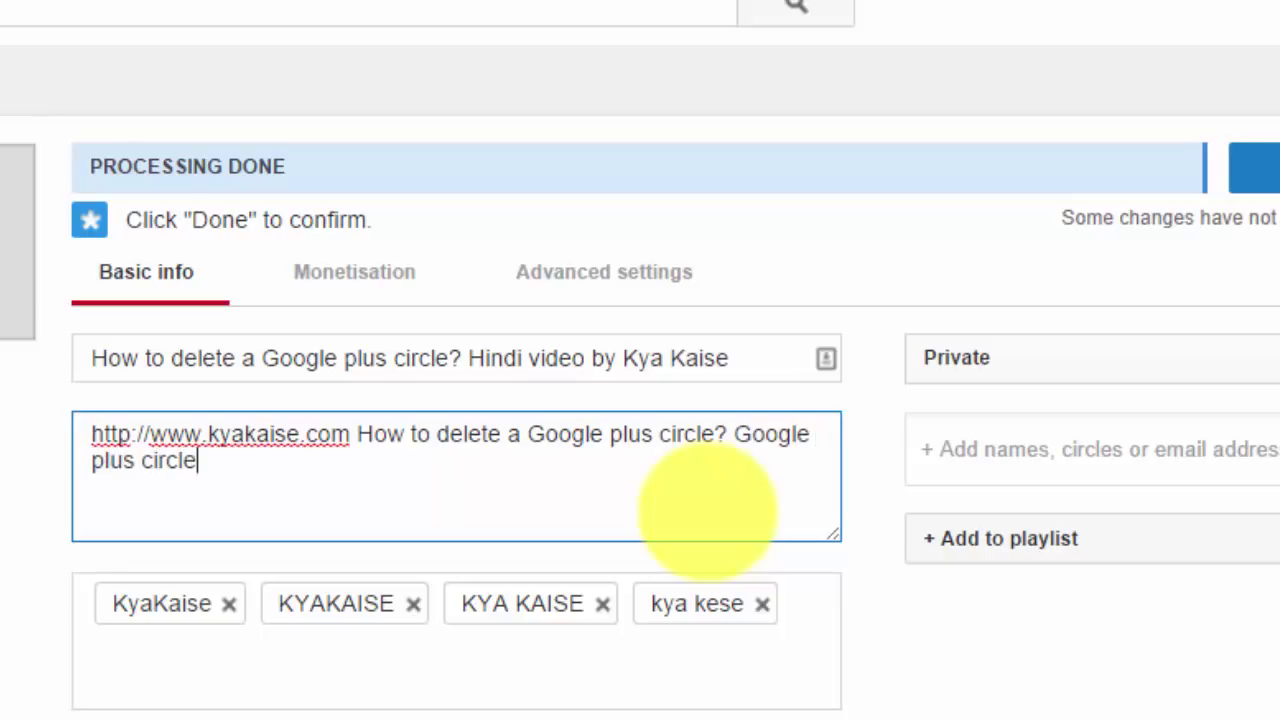
text(kaise )
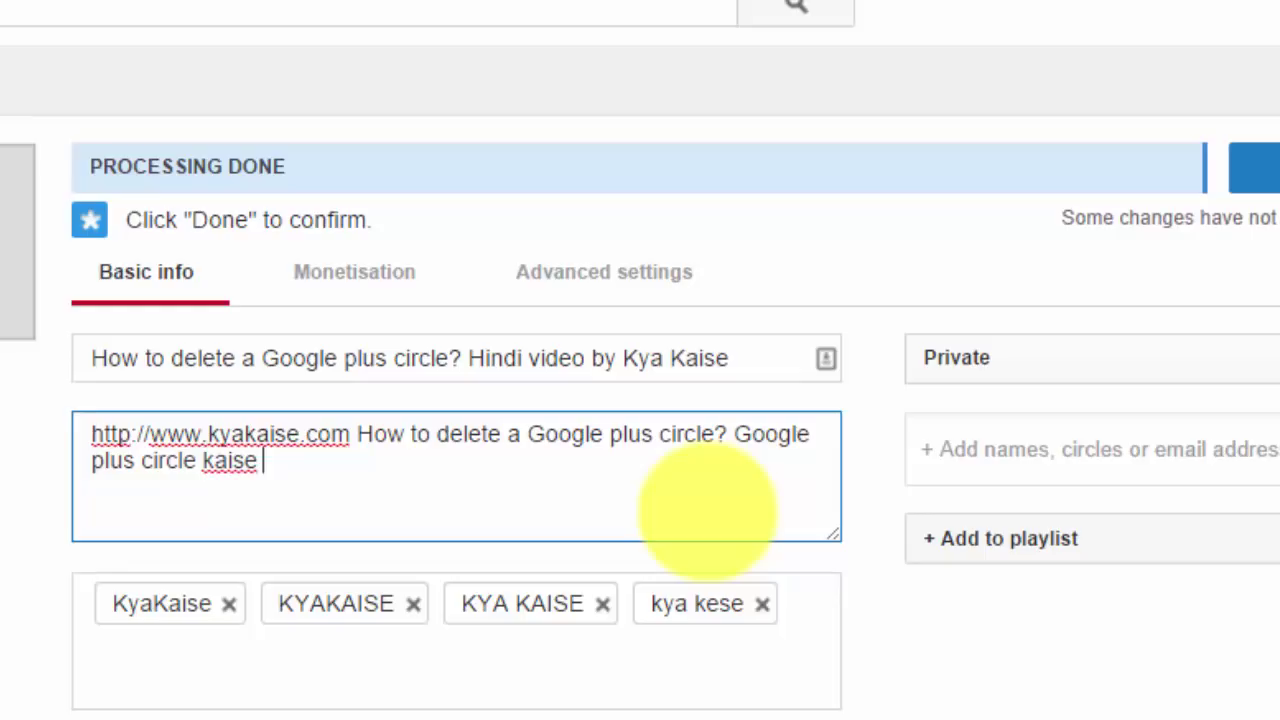
text(delete karte hain?)
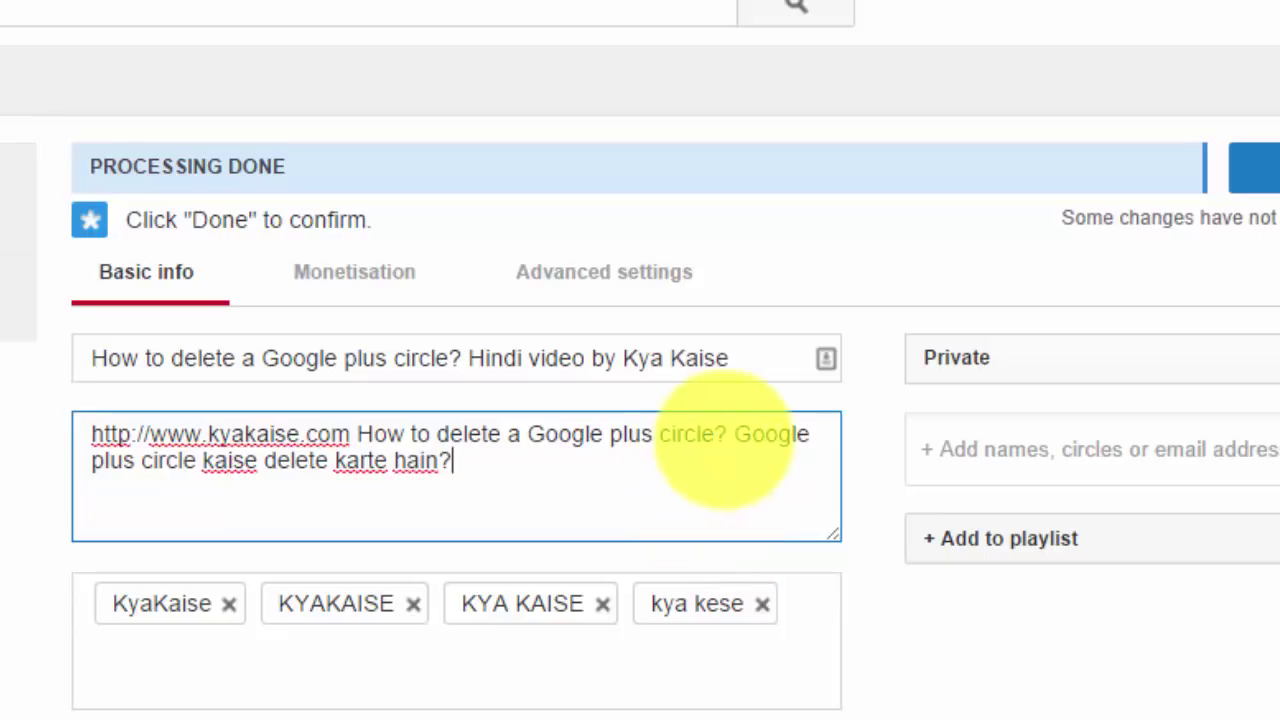
Copy the "Google plus circle kaise delete karte hain?" question into Google Translate in a new tab and accept the suggested Hindi-script version
shift+click(734, 433)
key(ctrl+c)
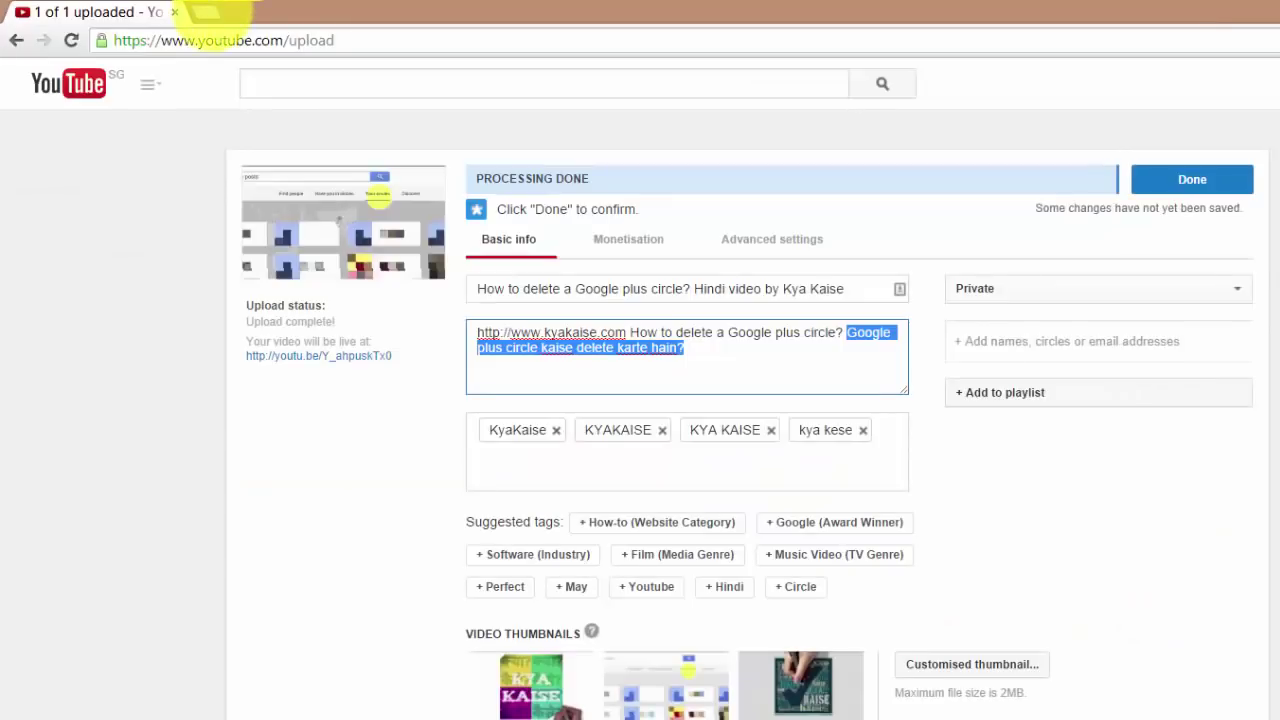
click(212, 12)
text(translate.google.com)
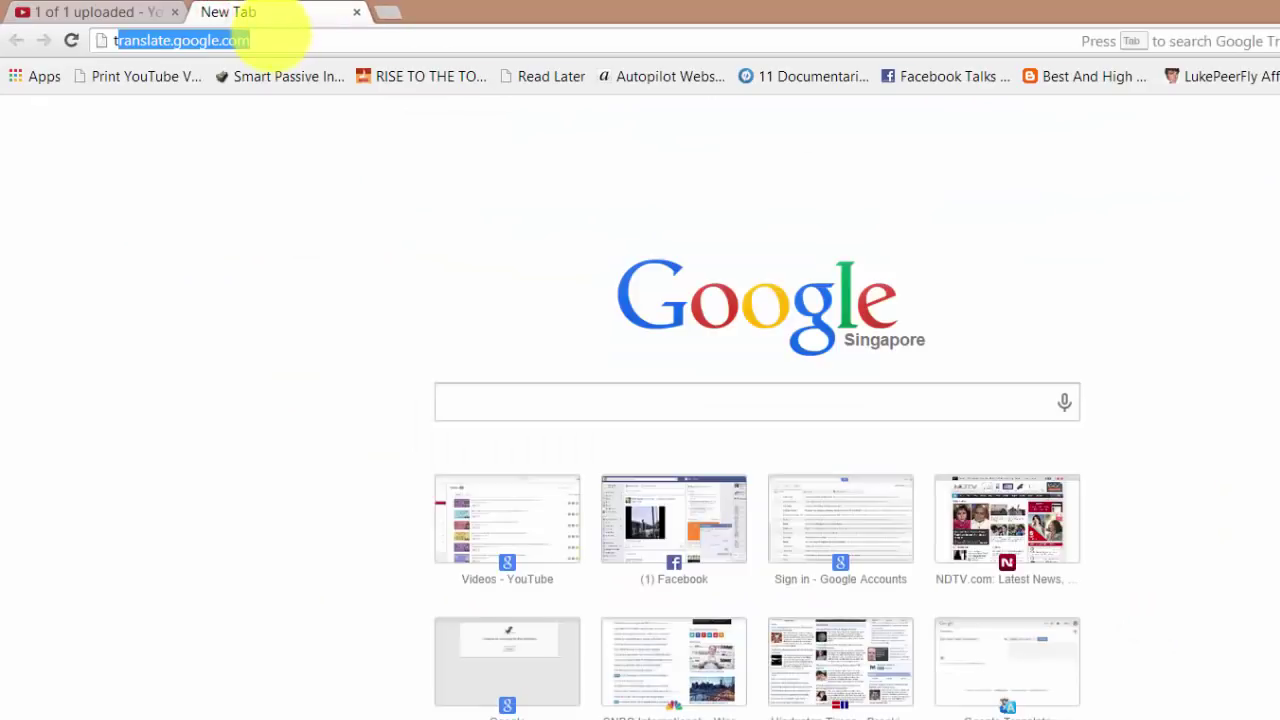
key(Return)
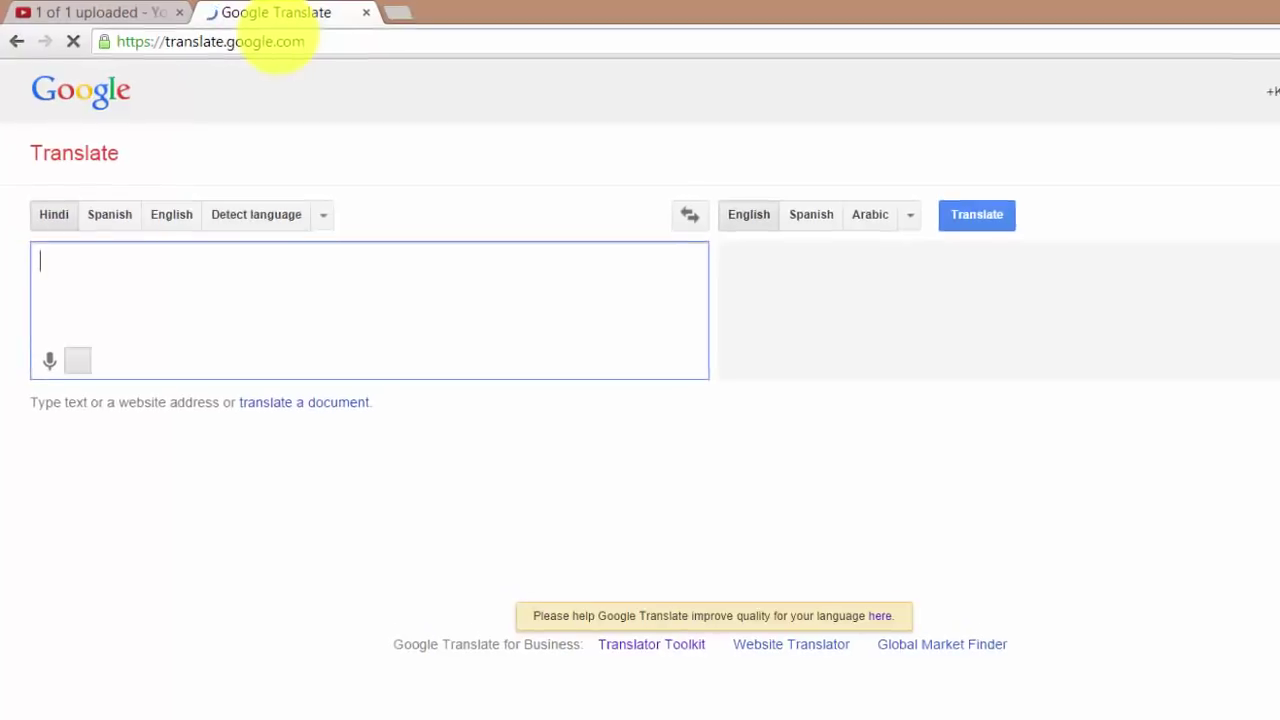
key(ctrl+v)
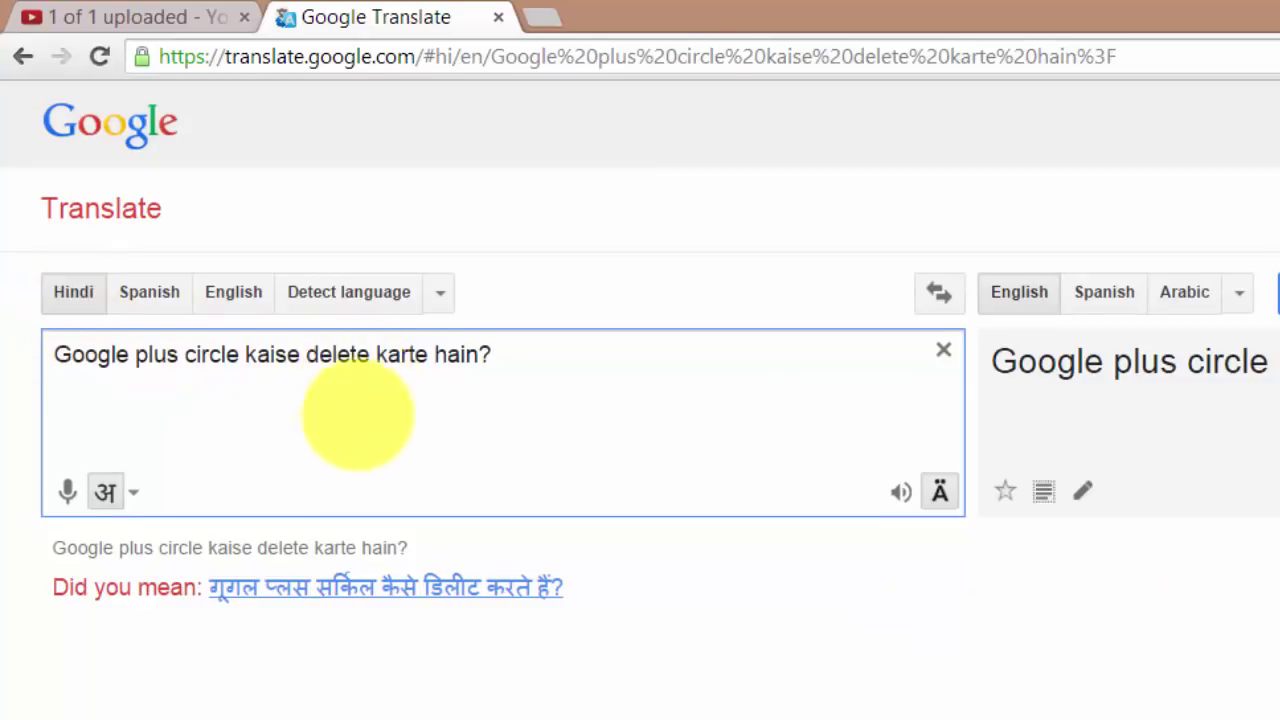
click(400, 588)
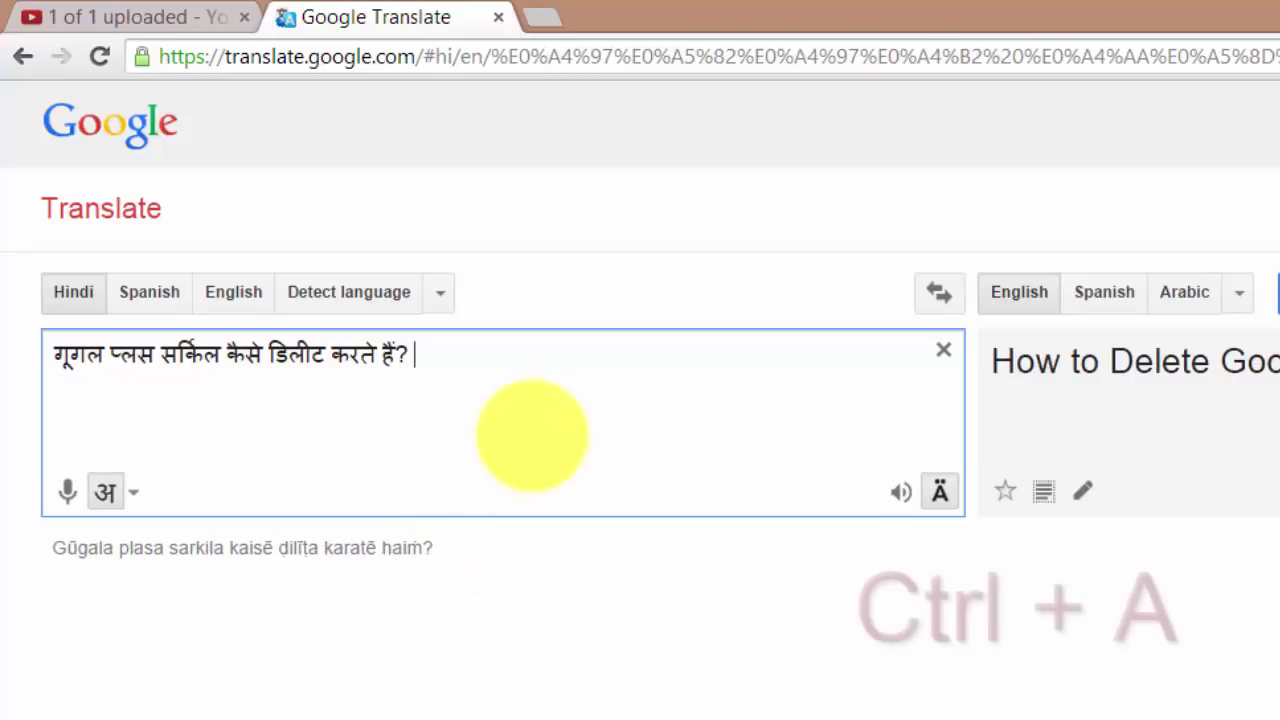
Copy the Hindi-script question from Google Translate and append it to the end of the YouTube video description
key(ctrl+a)
key(ctrl+c)
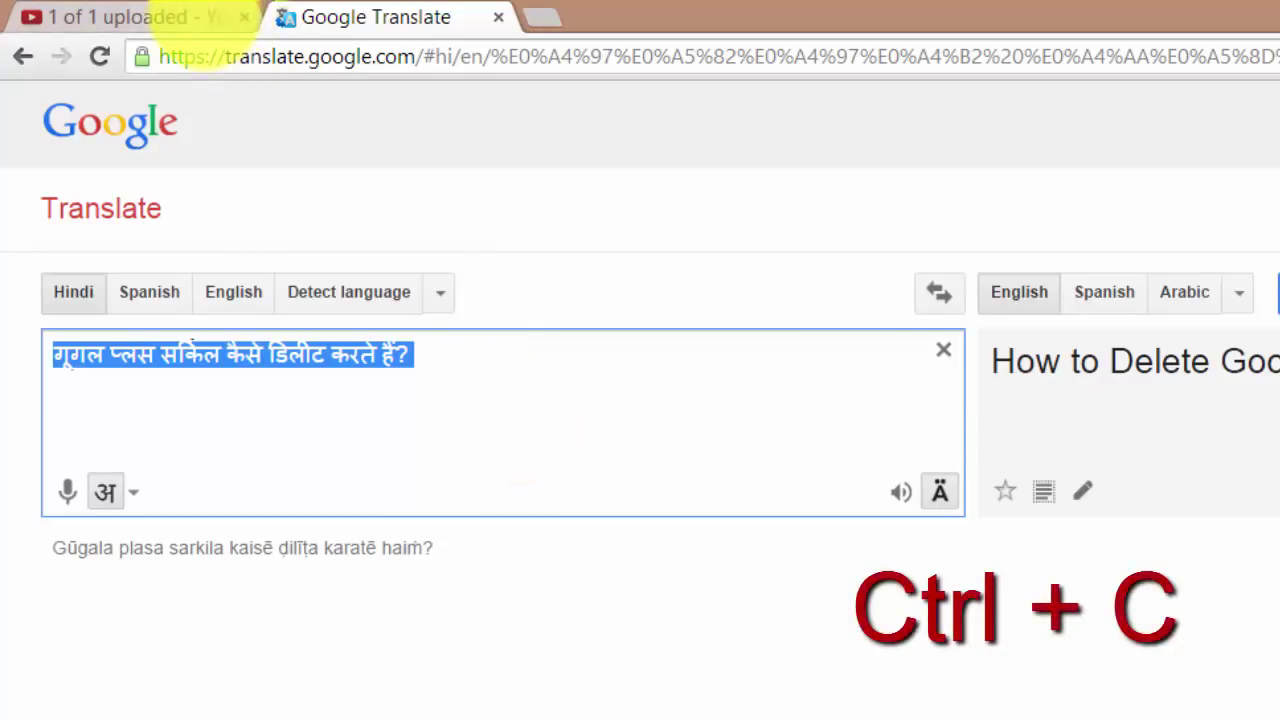
click(205, 18)
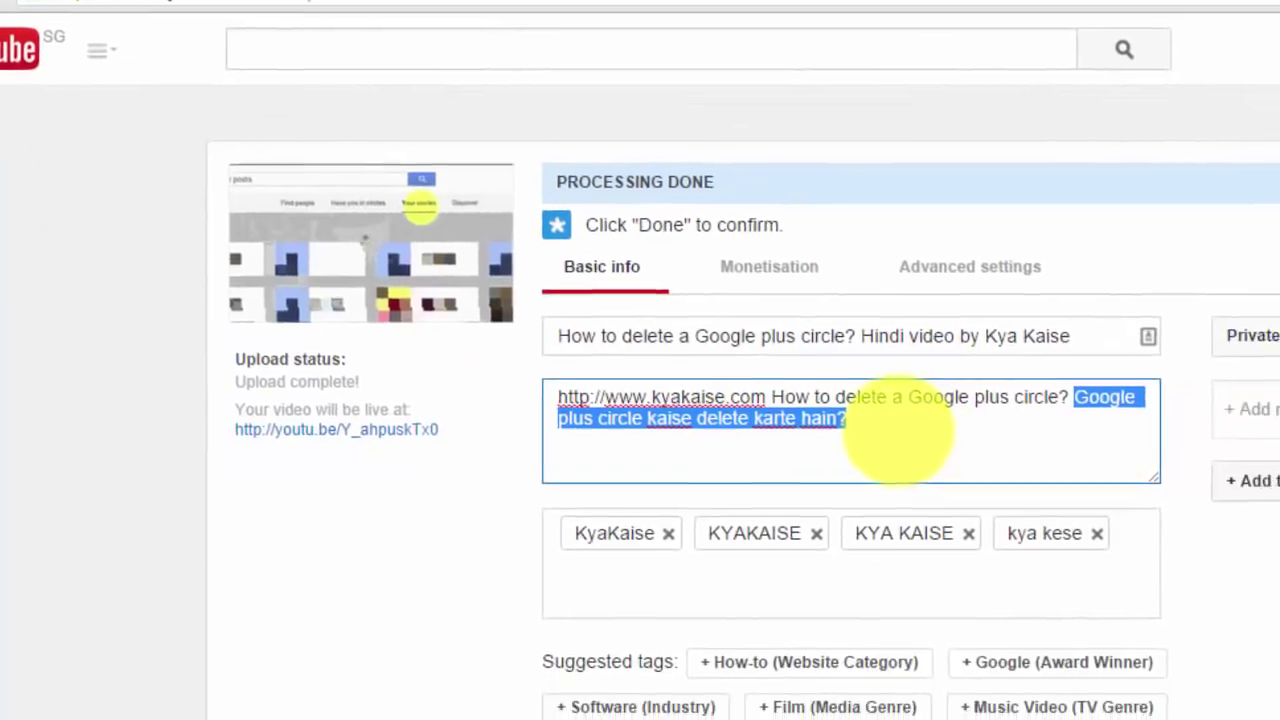
click(1007, 498)
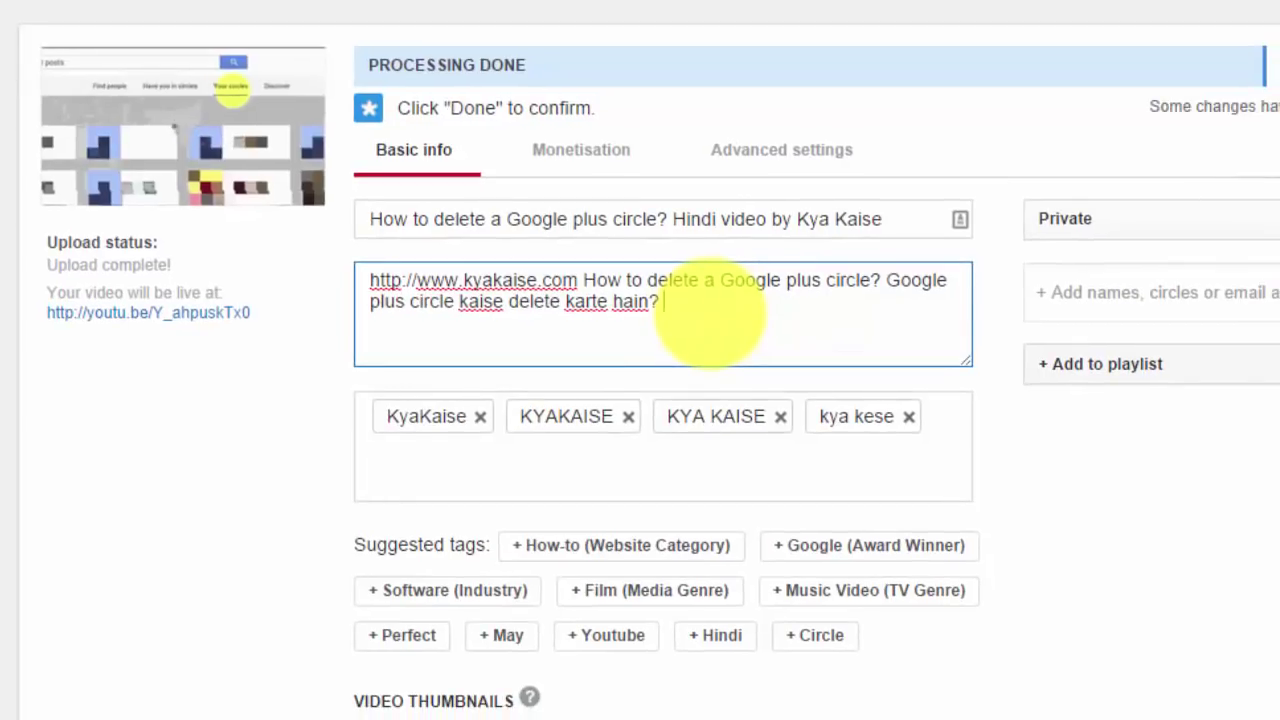
key(ctrl+v)
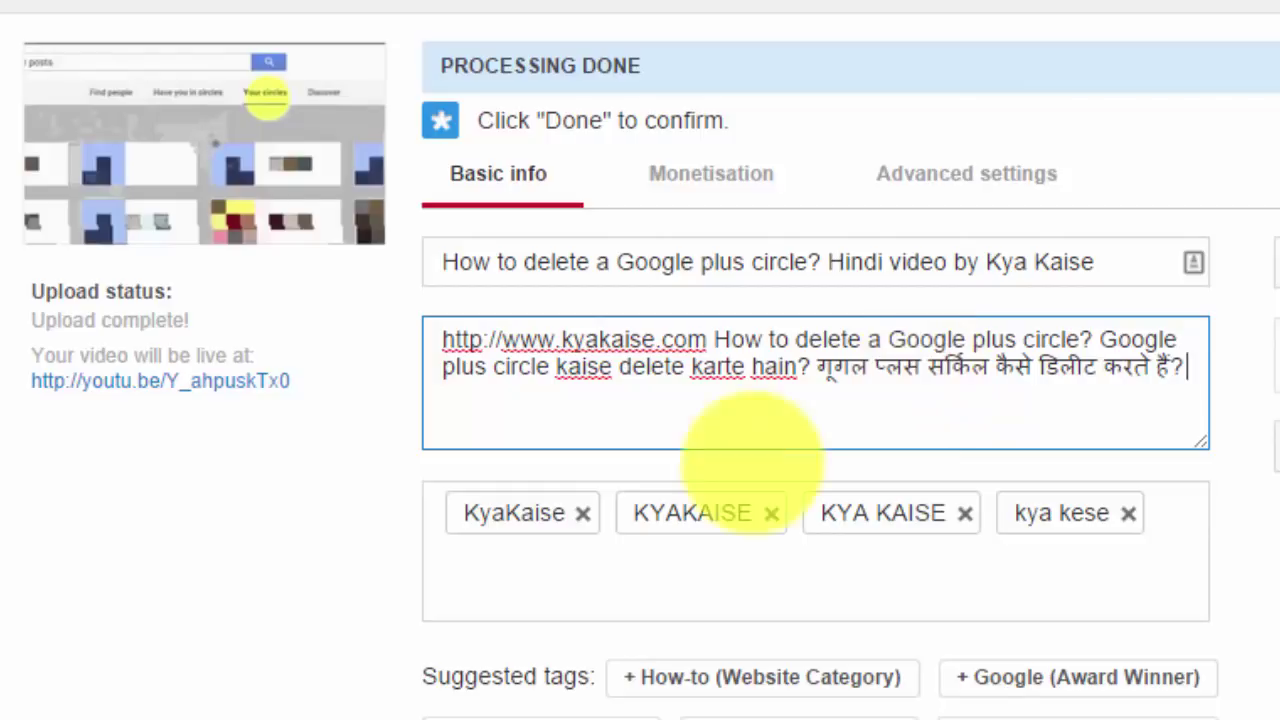
Add the tags "google plus", "google plus circle" and "google plus circle delete" to the video
click(514, 557)
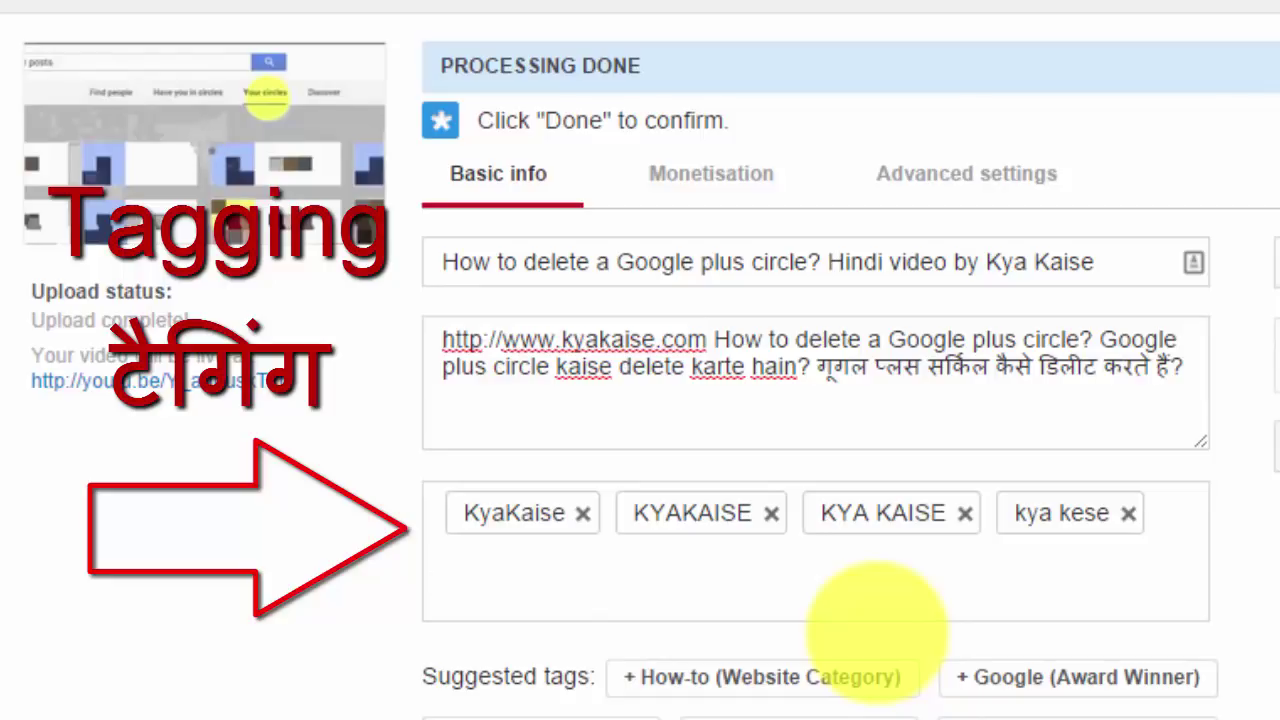
text(google )
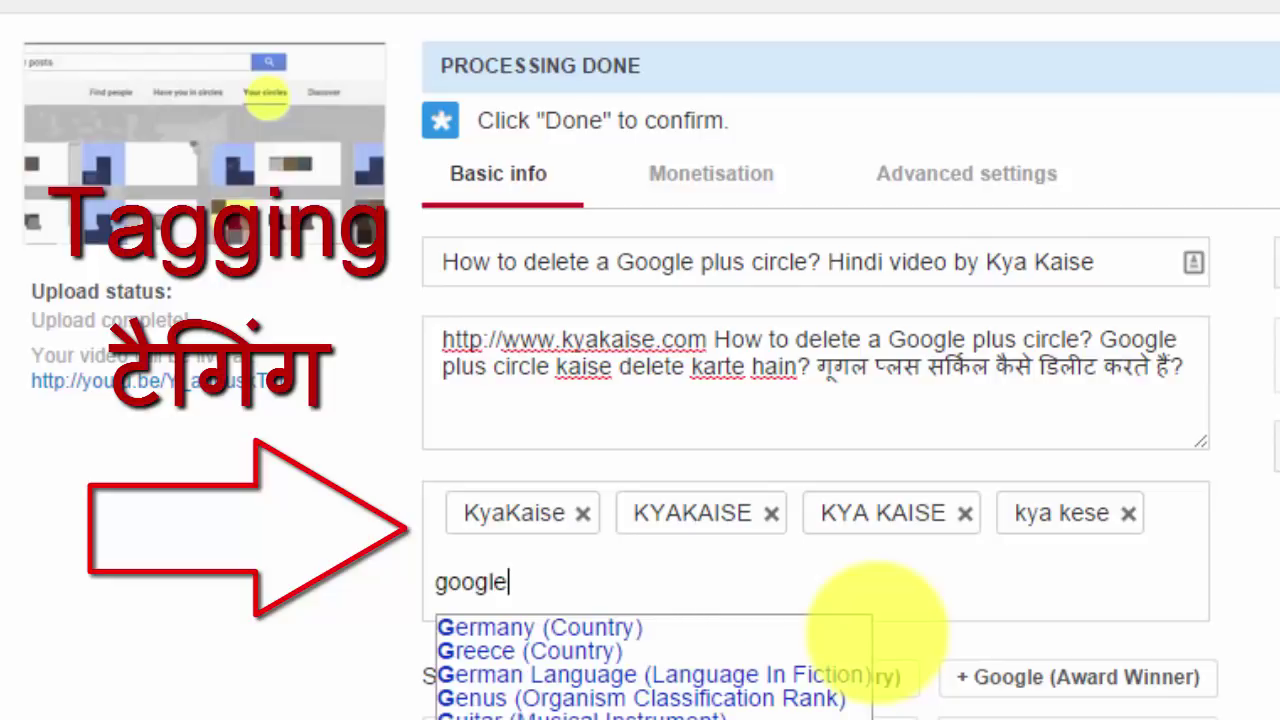
text(plus,)
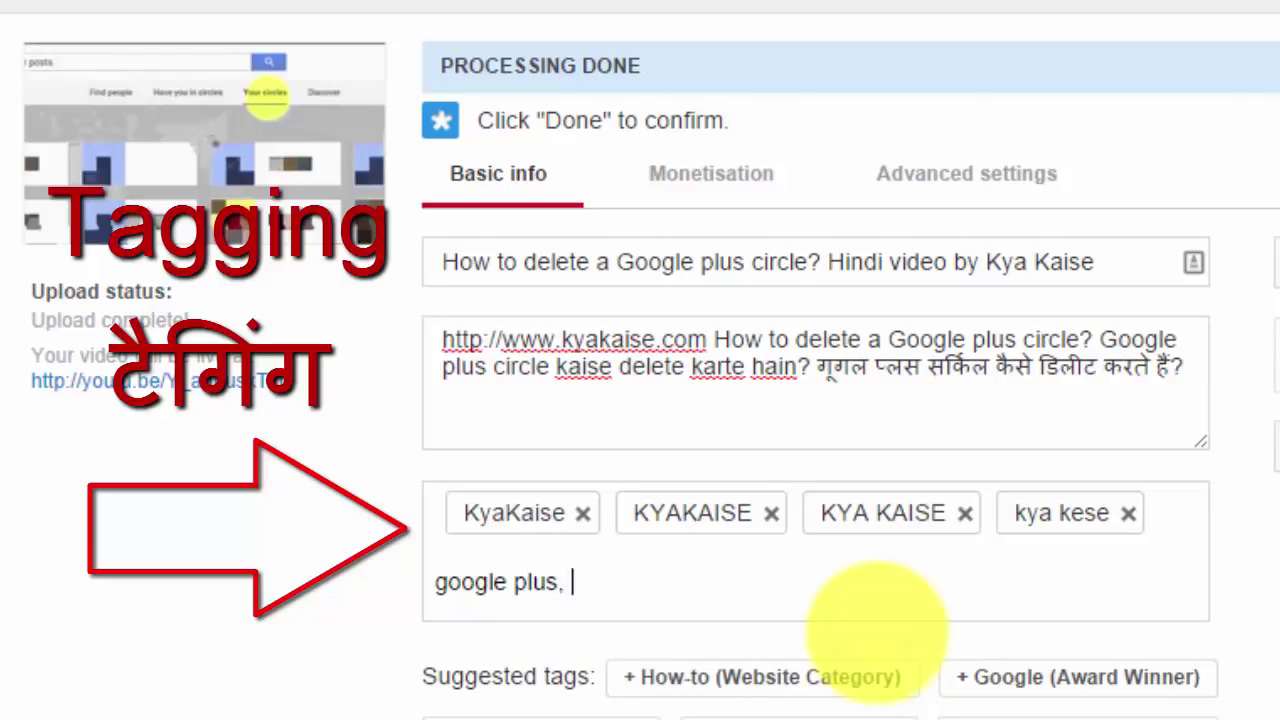
text(goo)
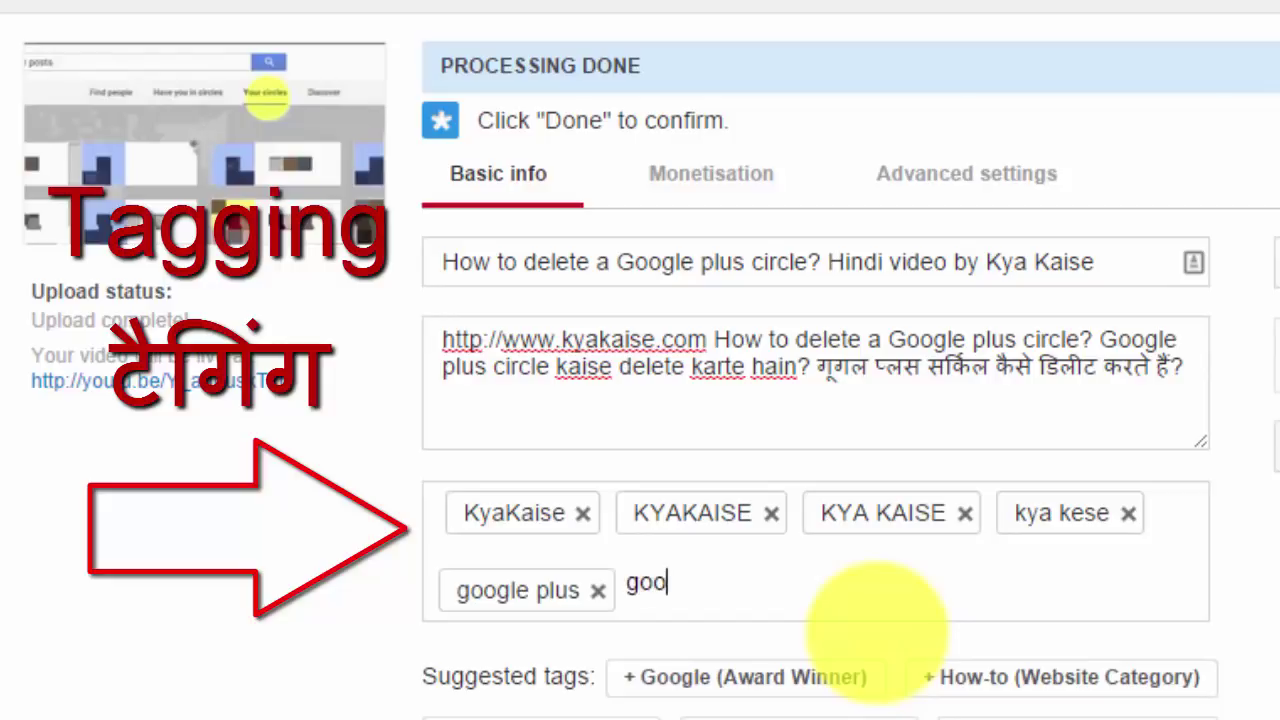
text(gle plus )
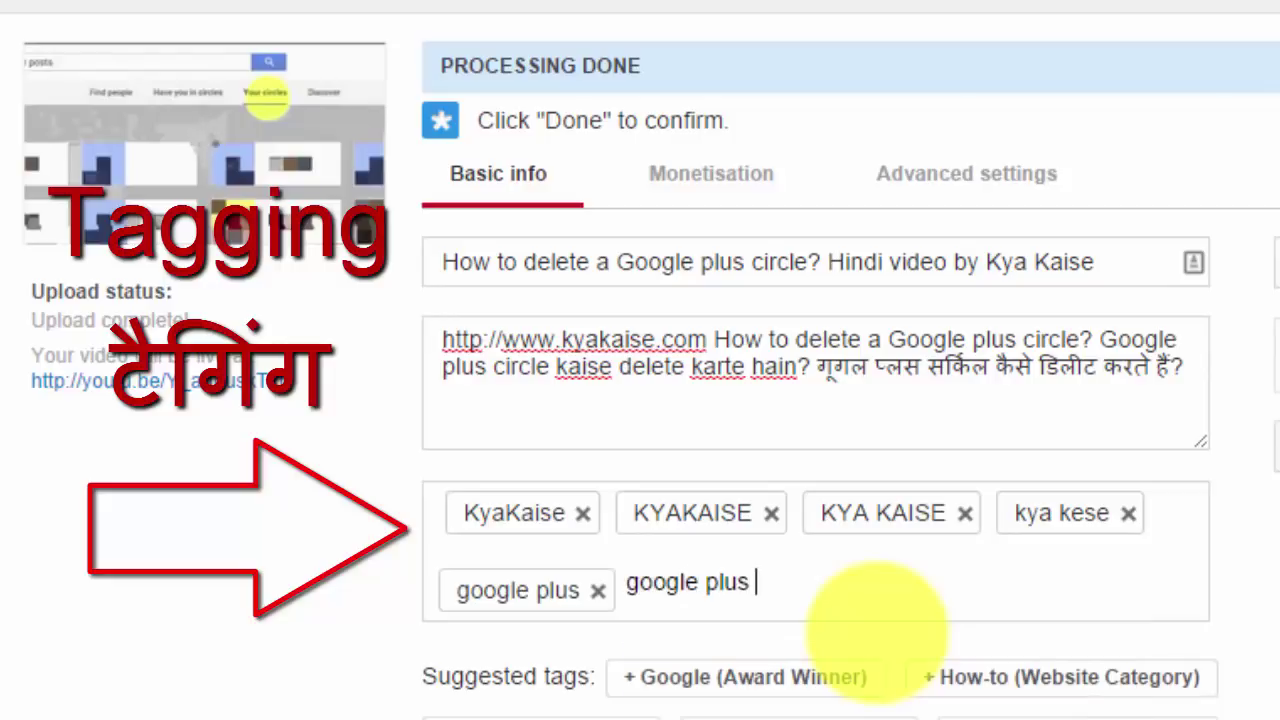
text(circle,google )
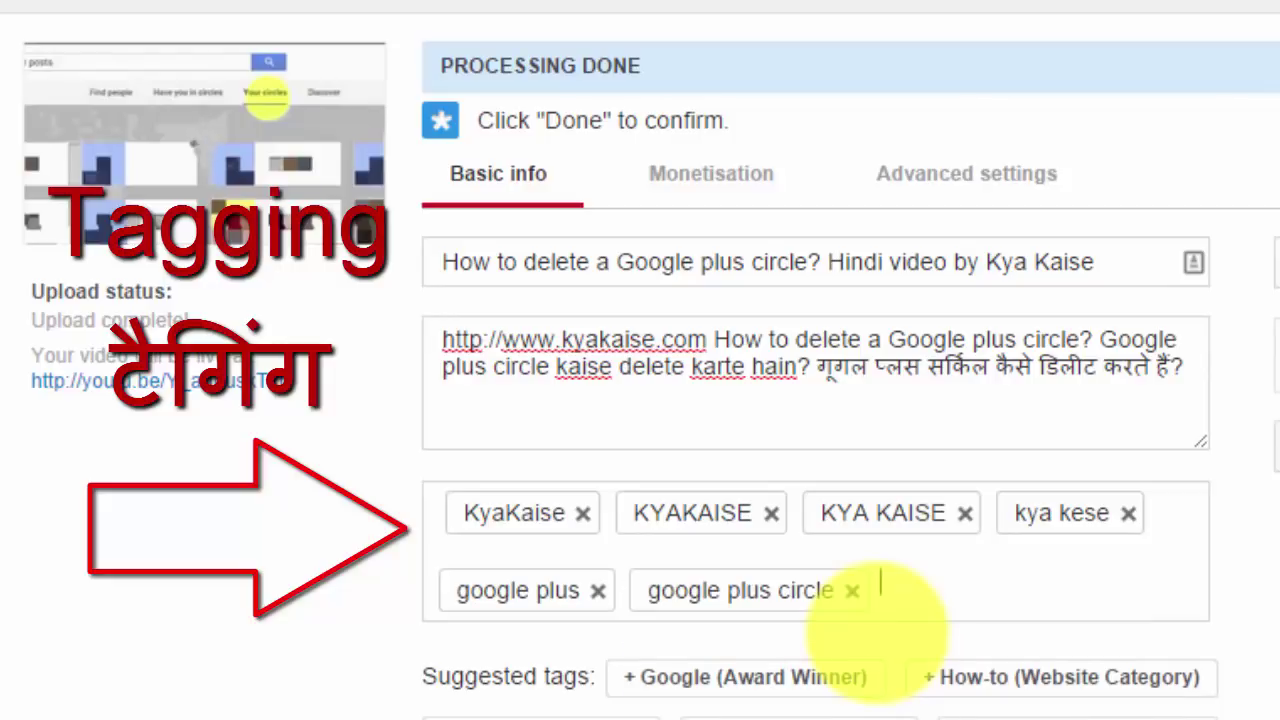
text(pl)
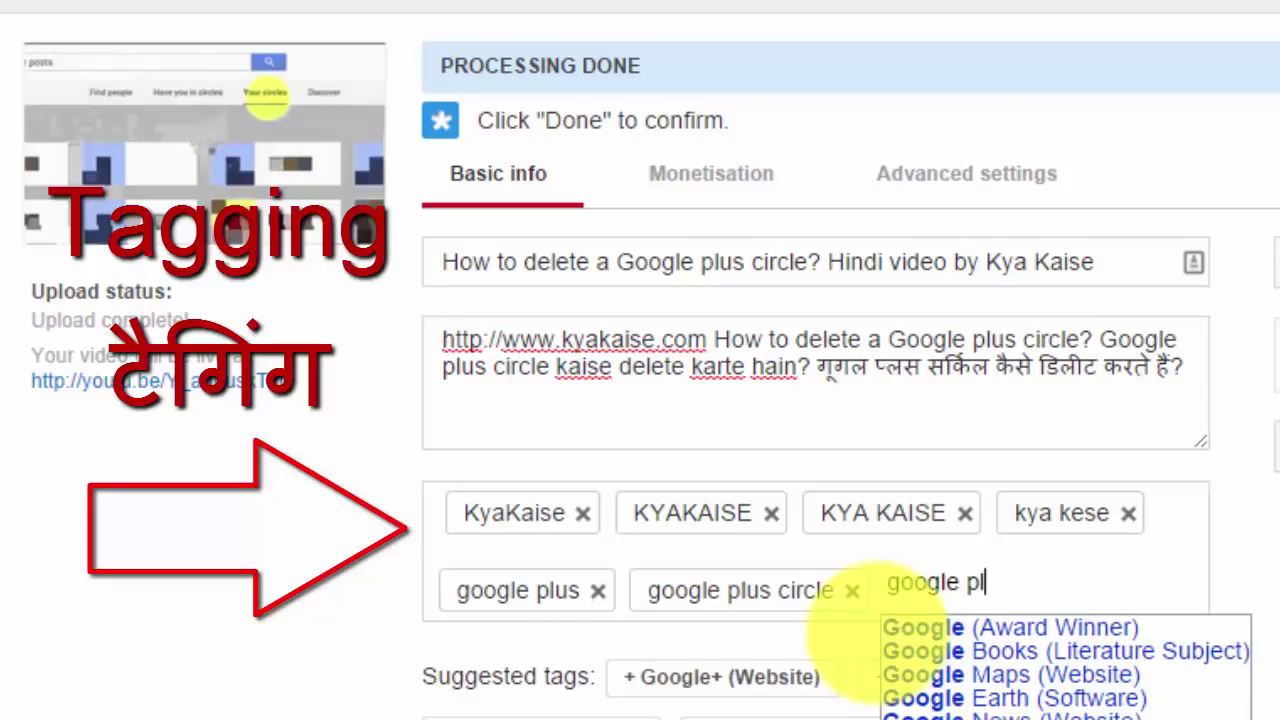
text(us circle )
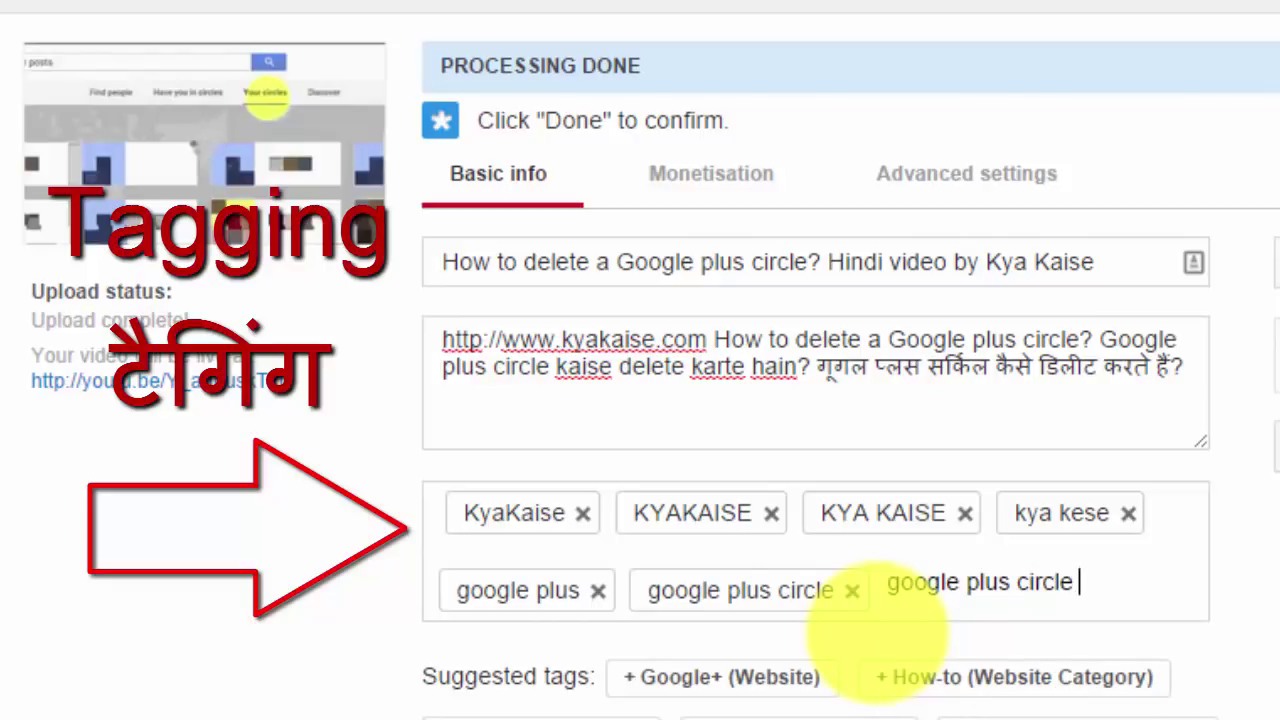
text(delete ,)
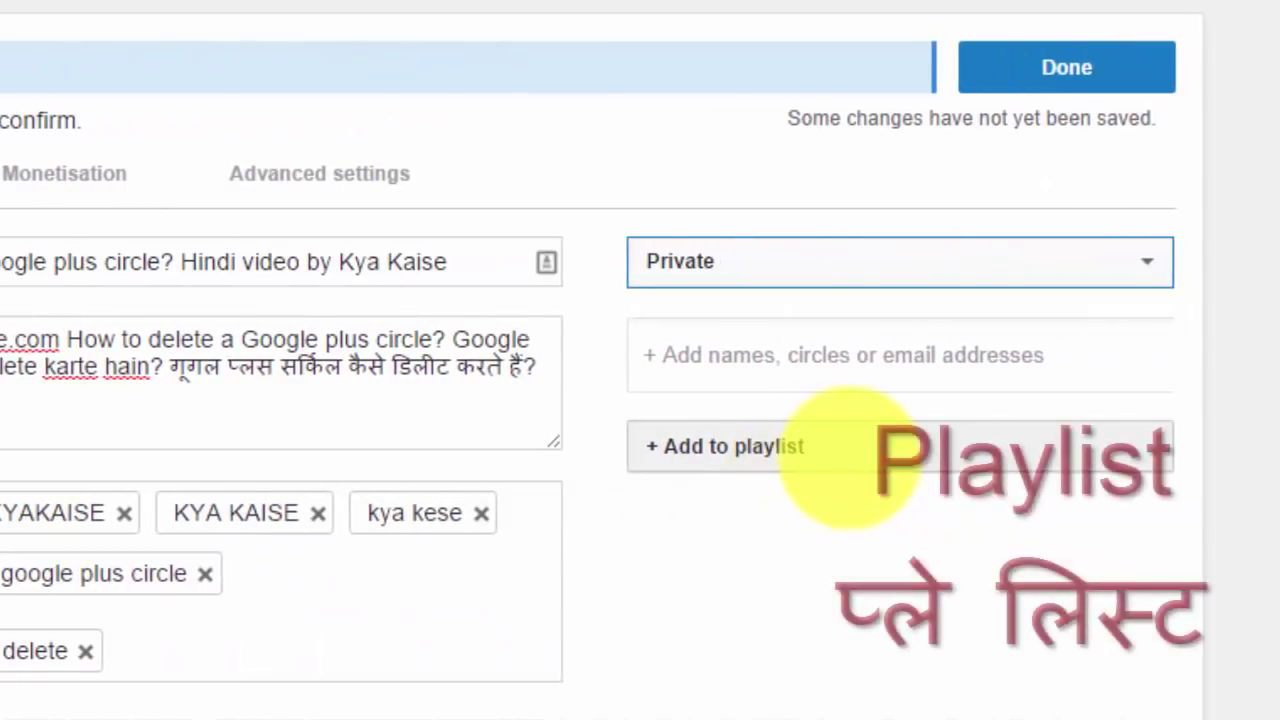
Add the video to the "Internet Kaise - Internet Concepts in Hindi" playlist and show its monetisation settings
click(848, 448)
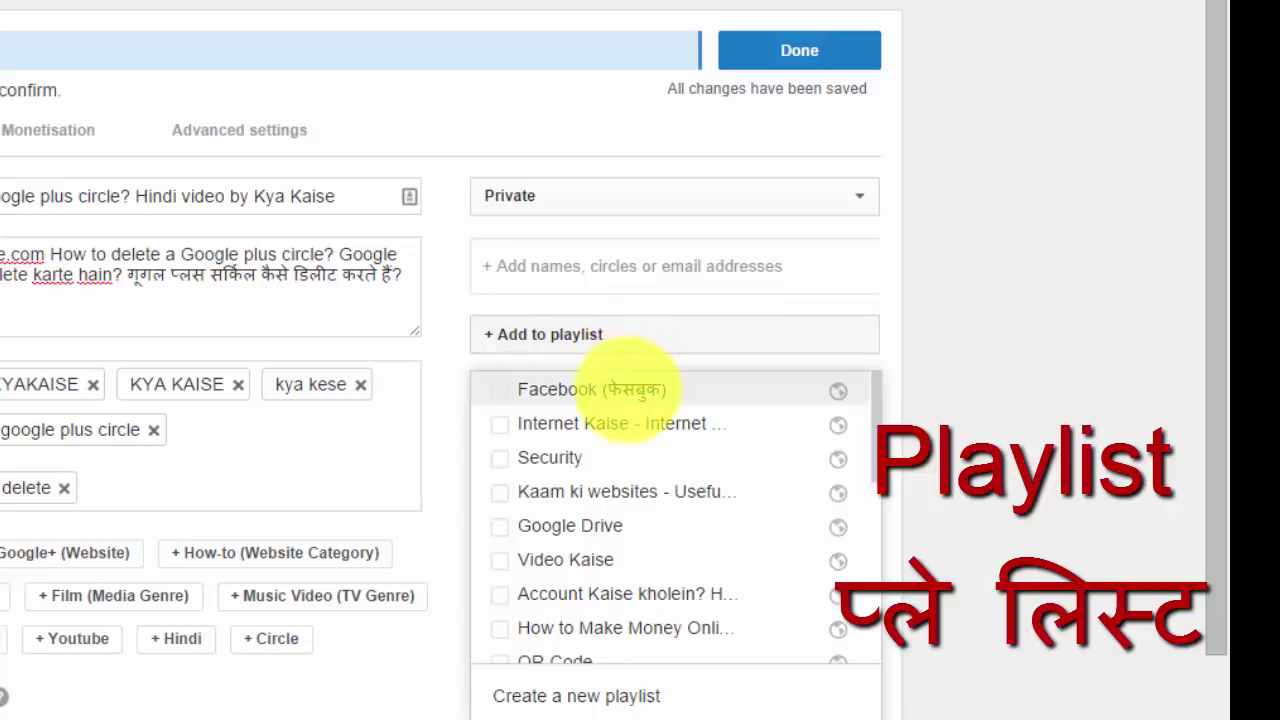
click(616, 424)
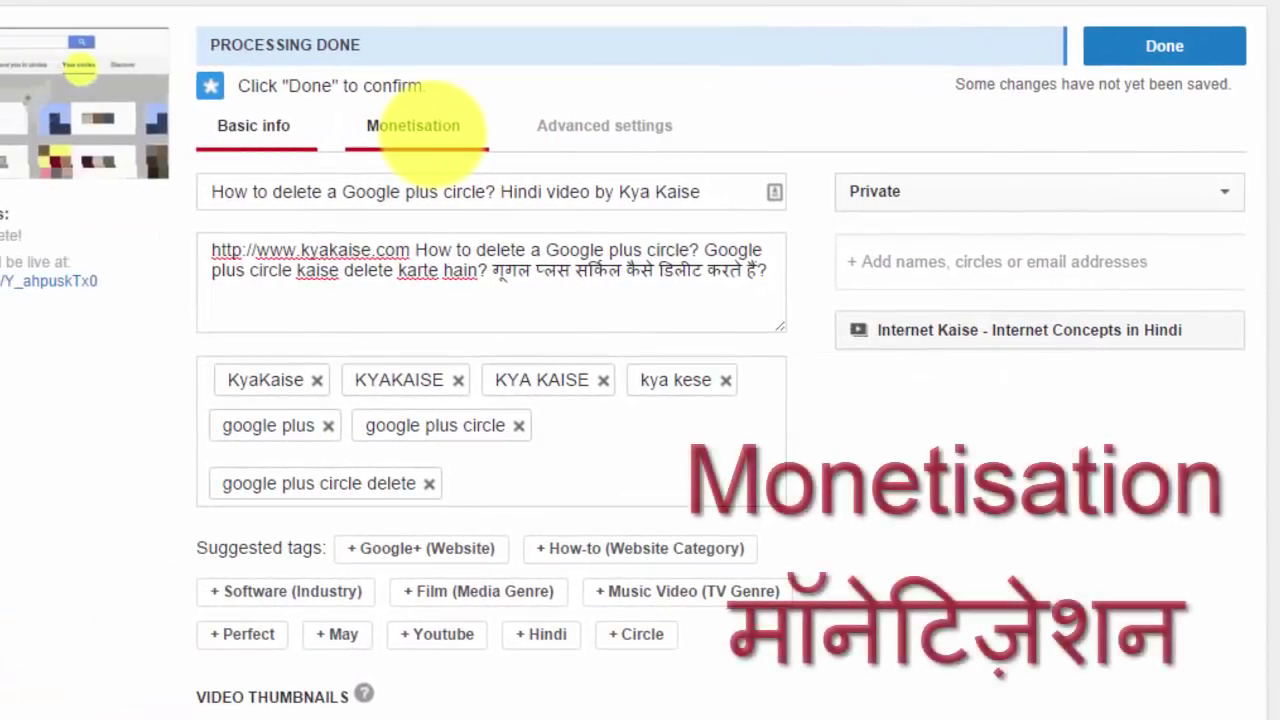
click(428, 130)
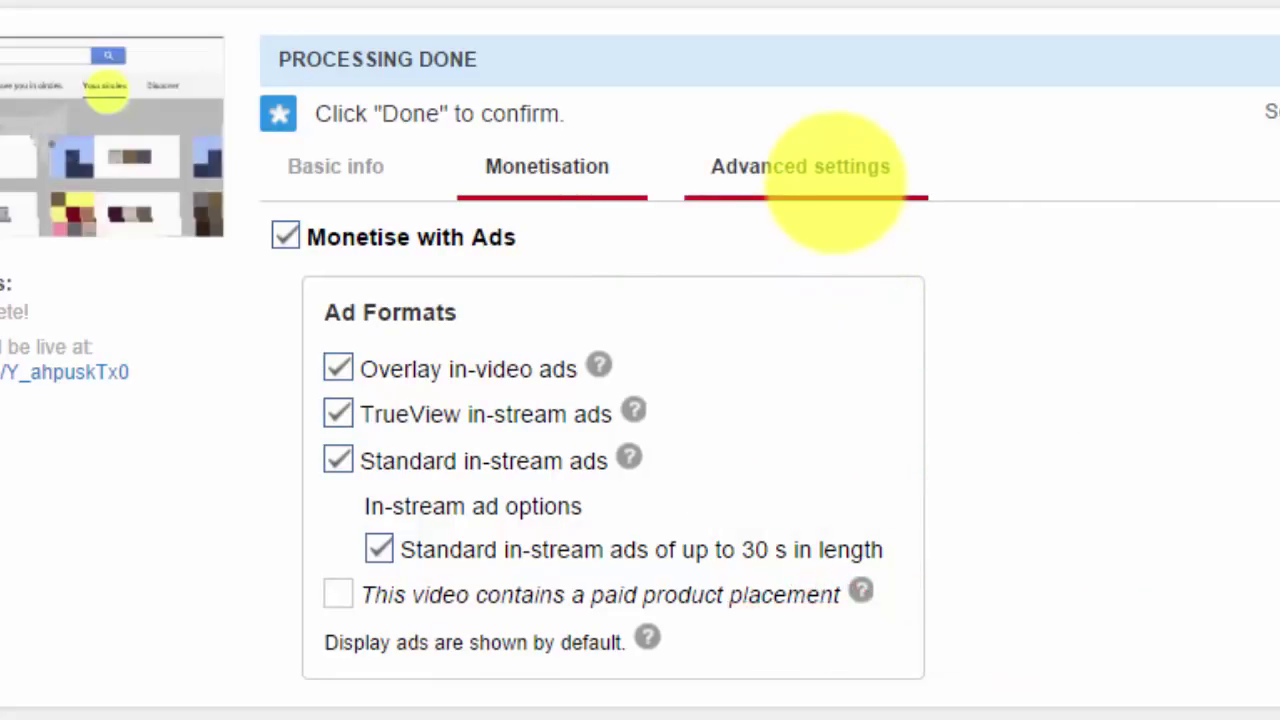
Choose the How-to & Style category in the advanced settings and finish the upload
click(833, 172)
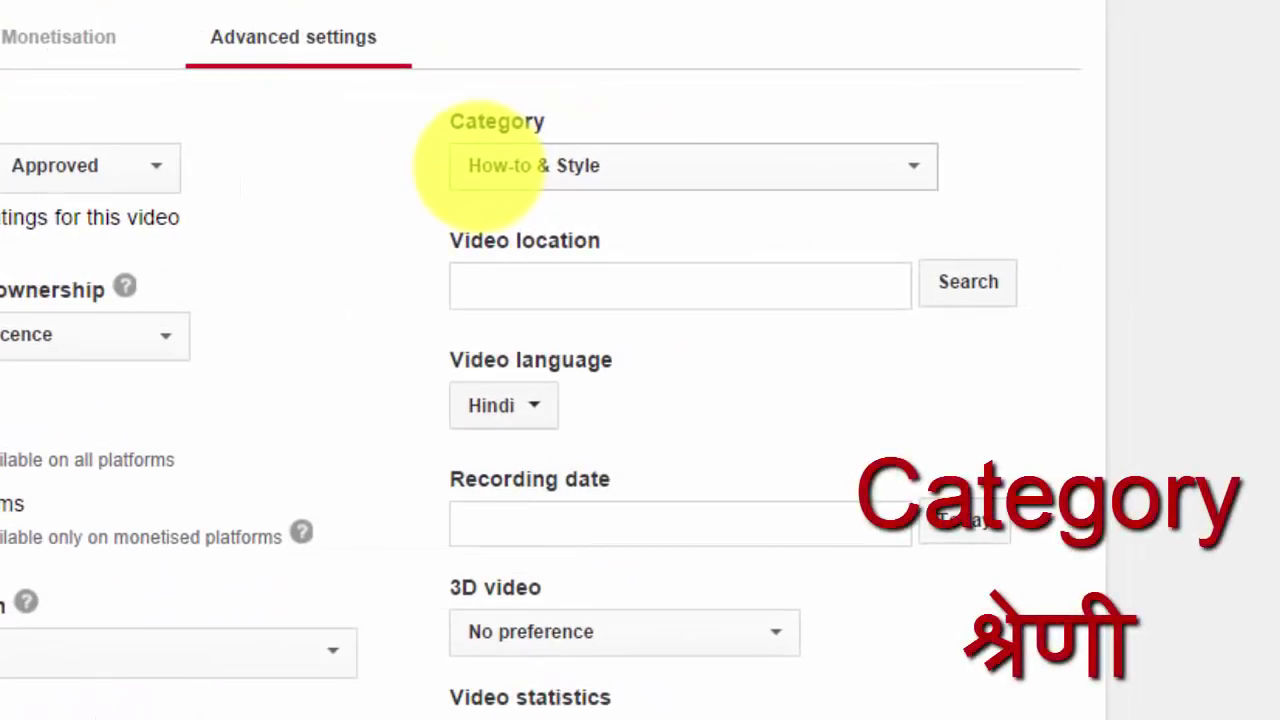
click(479, 167)
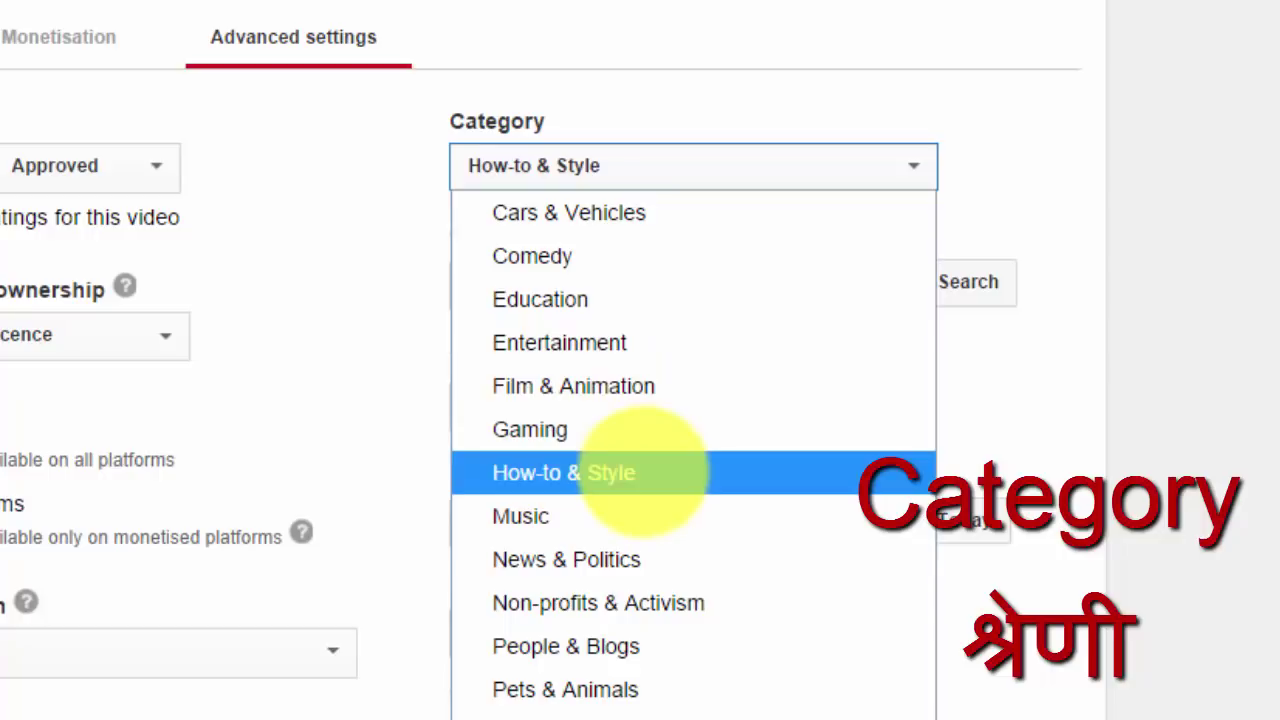
click(642, 472)
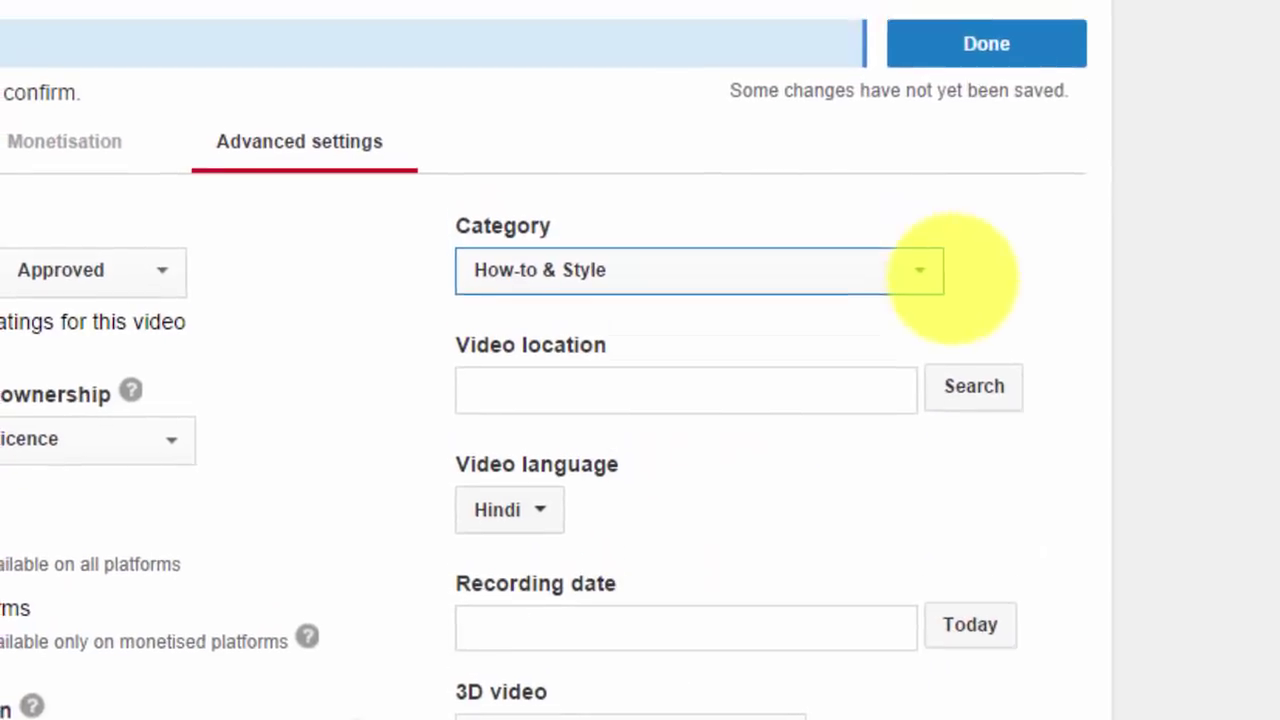
click(986, 43)
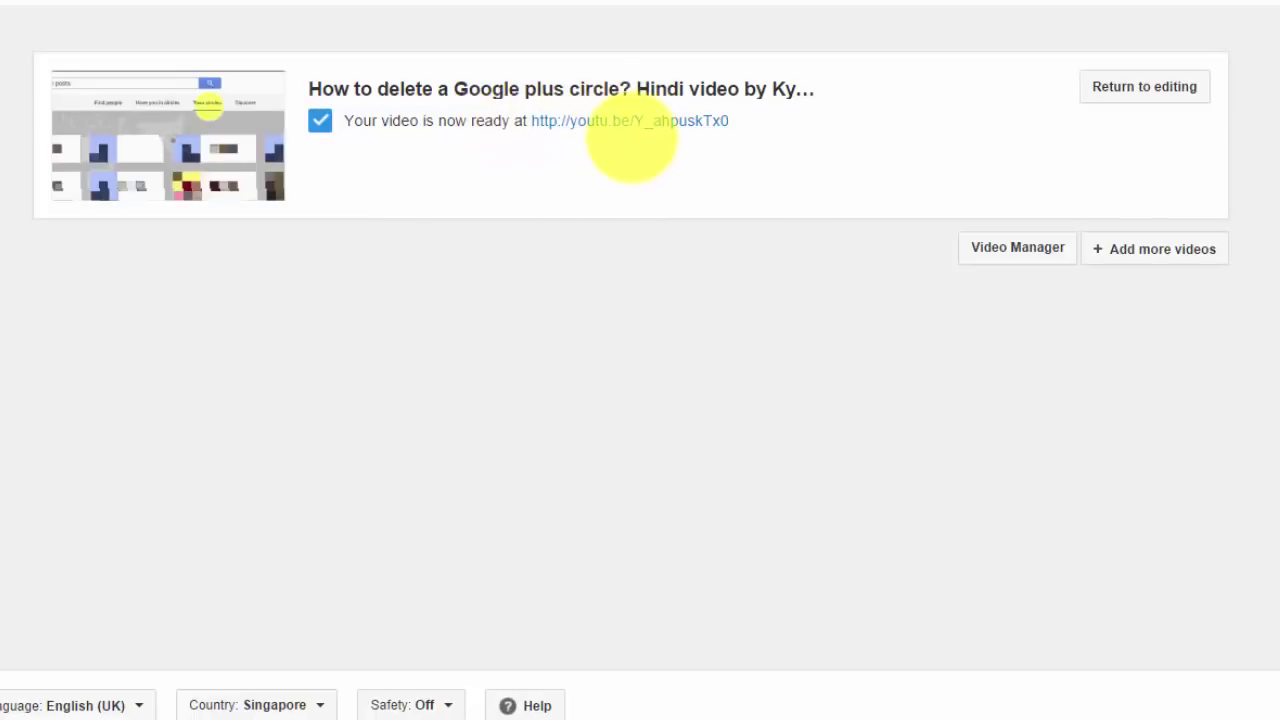
Return to editing the uploaded video, open its watch page from the video link and pause the playback
click(1144, 86)
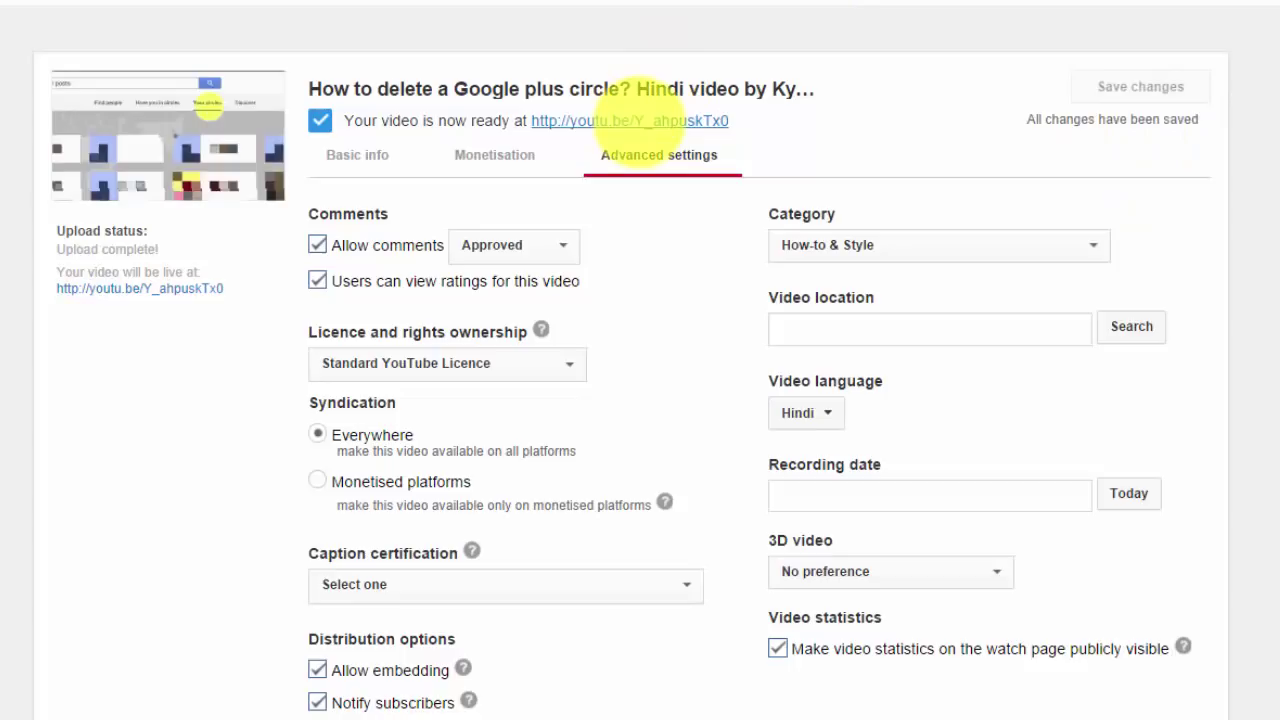
click(637, 121)
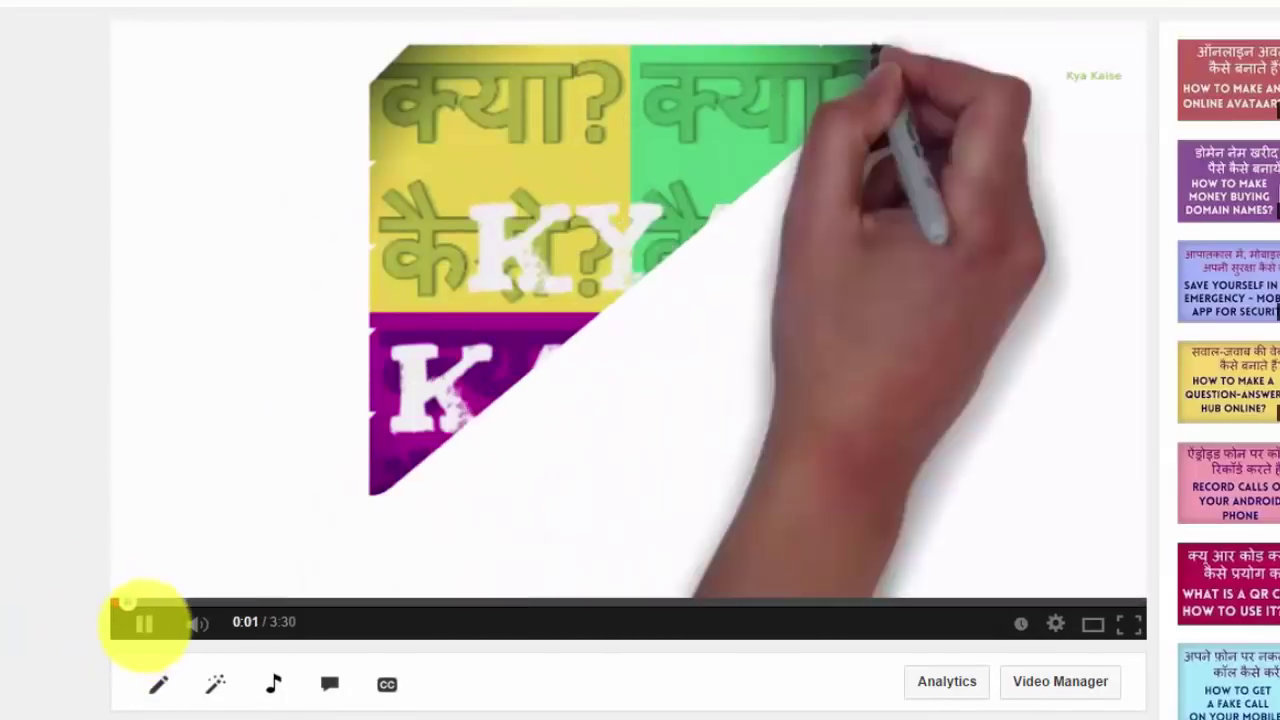
click(145, 622)
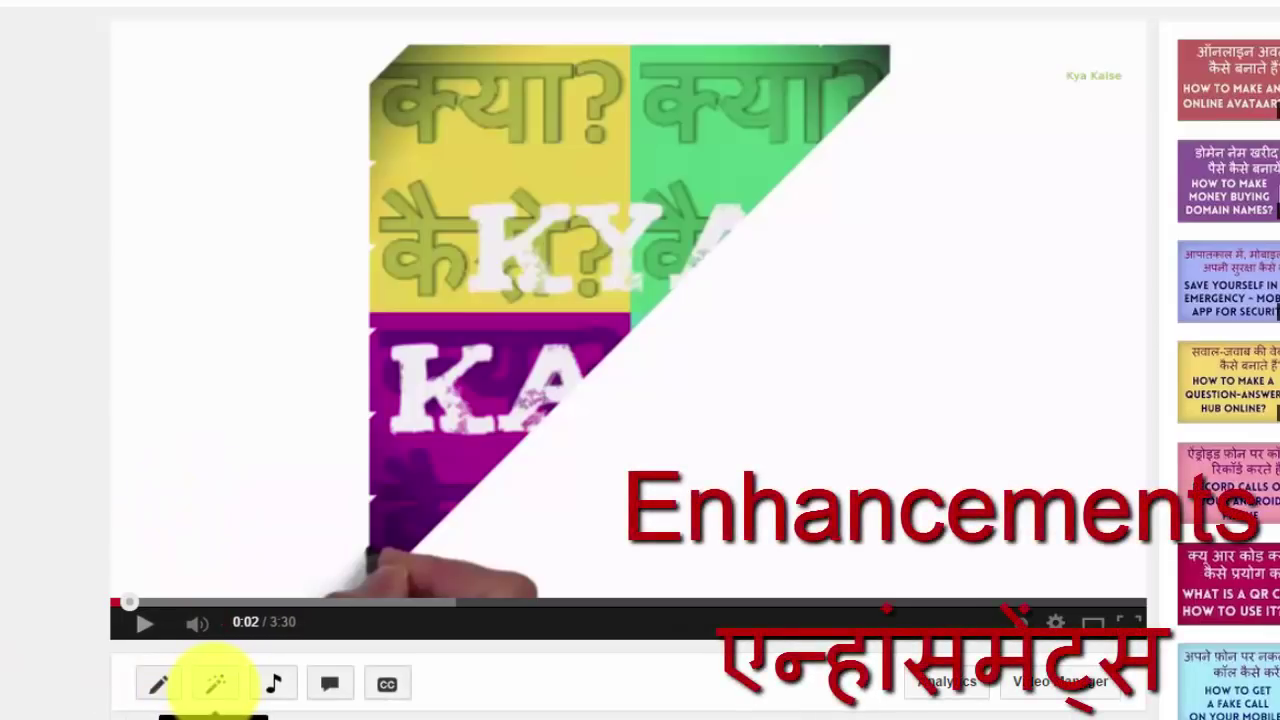
Open the video's enhancements editor and start playing the original and preview comparison
click(215, 683)
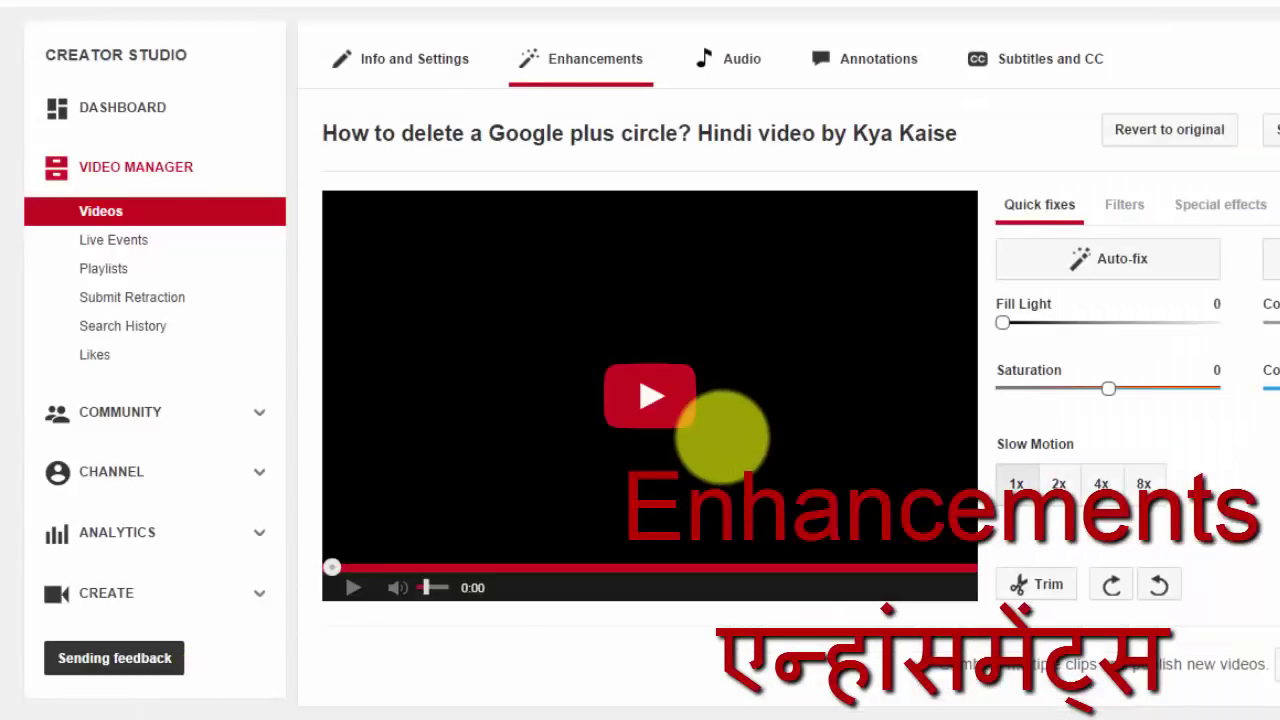
click(720, 436)
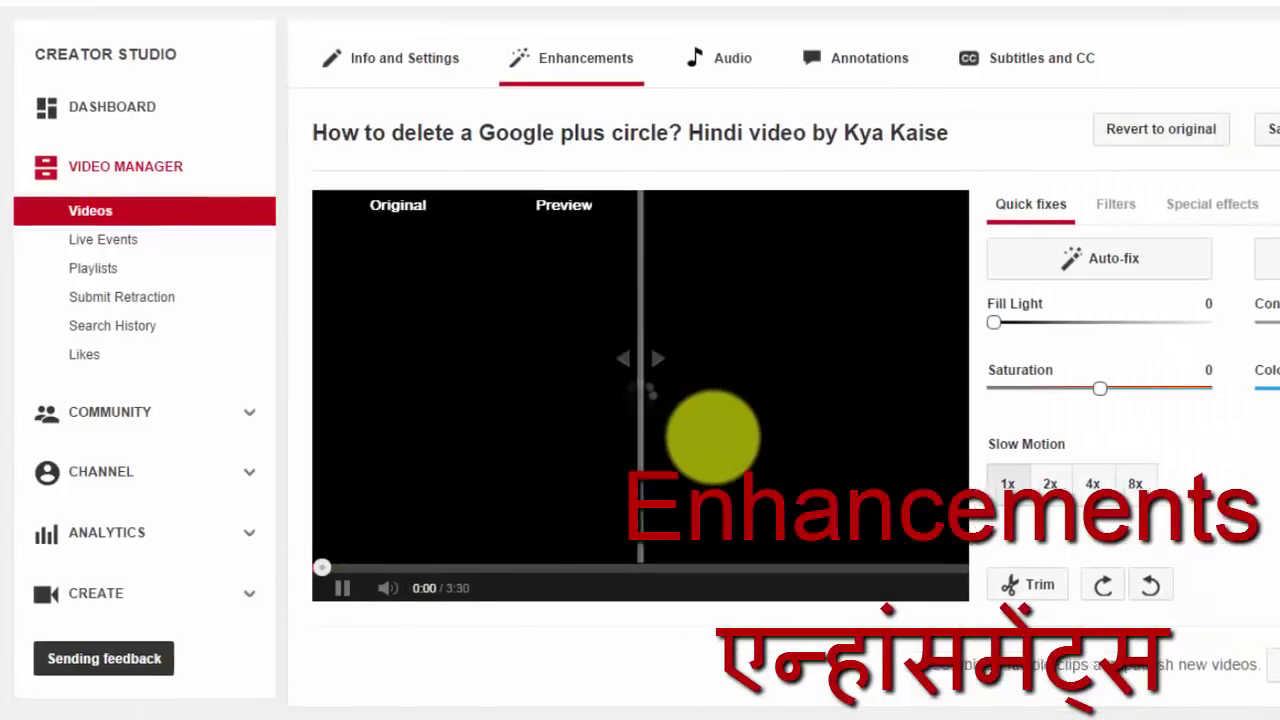